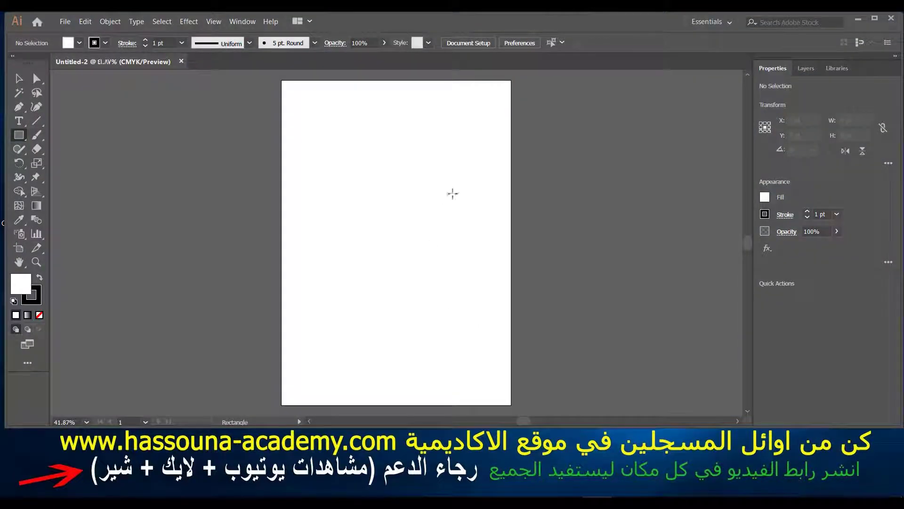
# Widen Artboard 1 from A4 to a landscape custom width of about 1129.64 pt
pyautogui.click(19, 247)
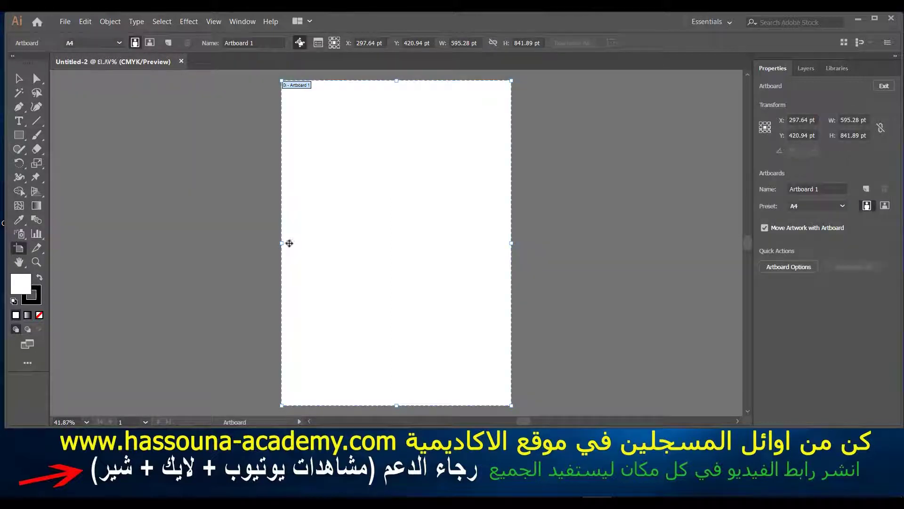
pyautogui.moveTo(282, 243); pyautogui.dragTo(76, 237)
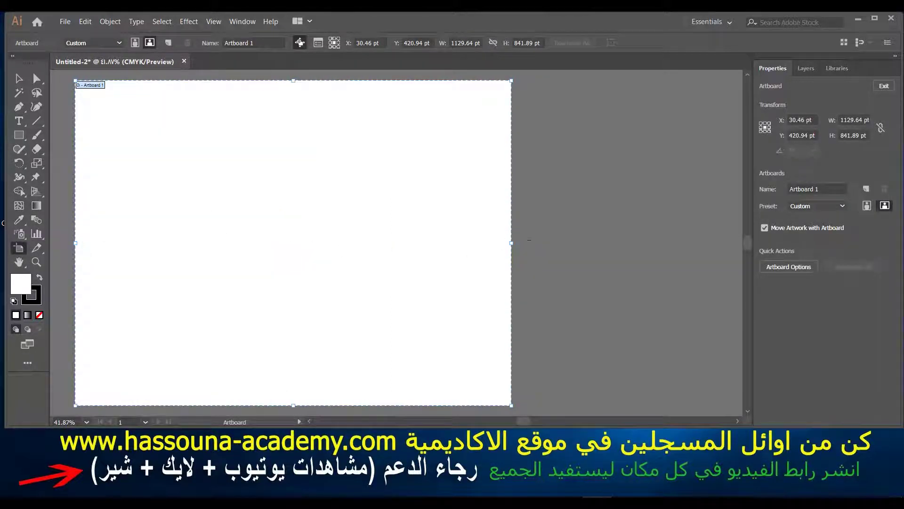
pyautogui.moveTo(512, 243); pyautogui.dragTo(597, 243)
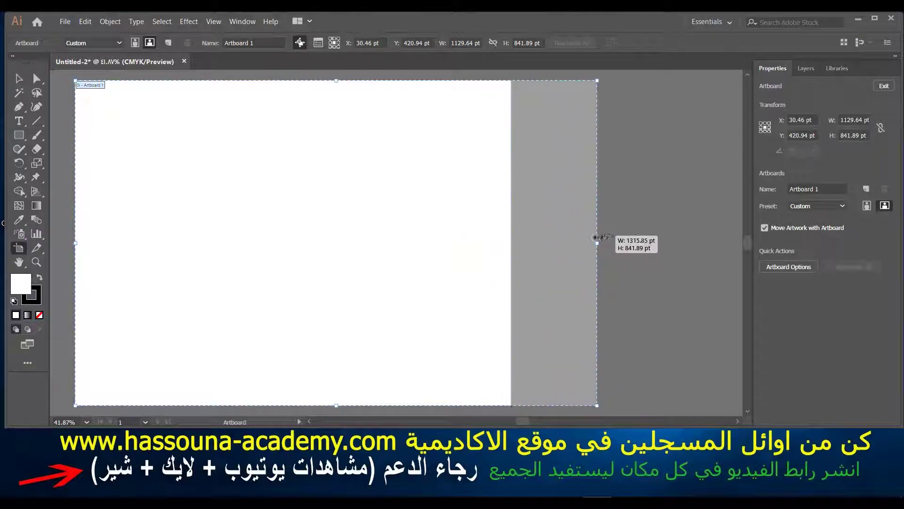
# Draw a 259.756 × 119.512 pt rectangle near the top-left, filled cyan (C 74.9%)
pyautogui.click(19, 135)
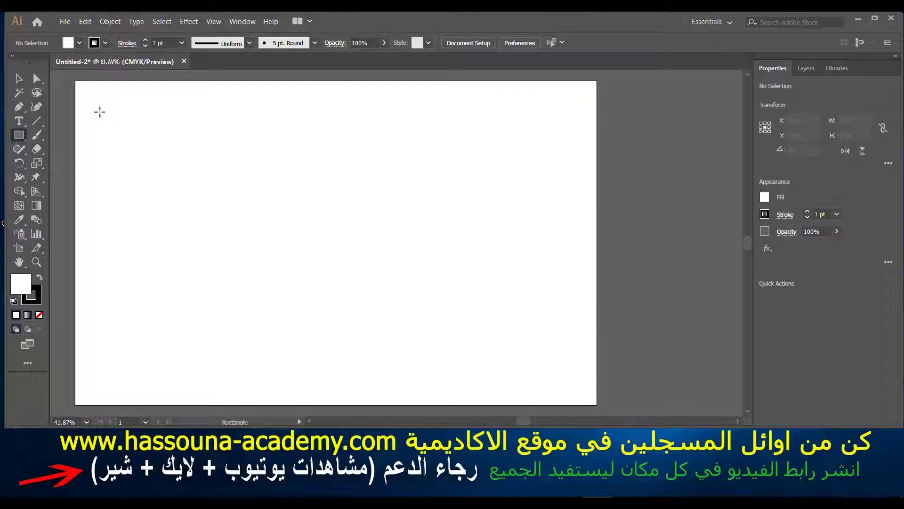
pyautogui.moveTo(100, 112); pyautogui.dragTo(193, 152)
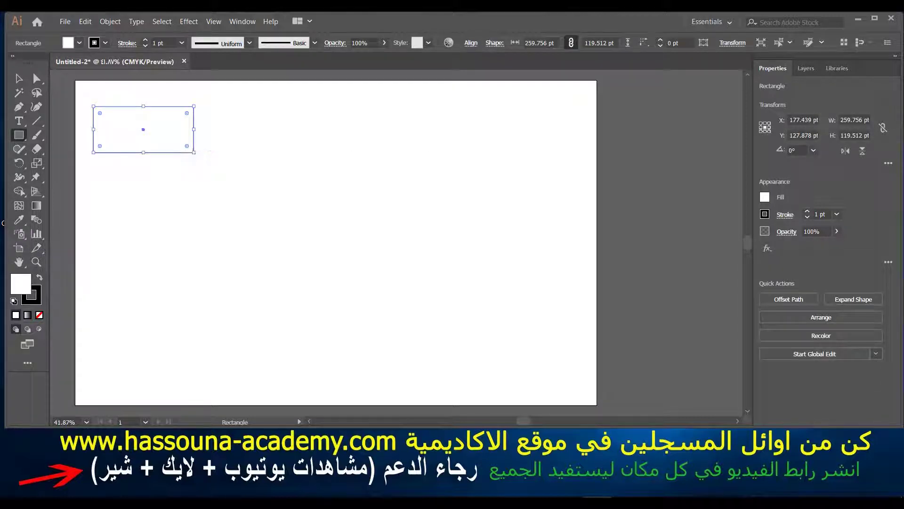
pyautogui.click(765, 197)
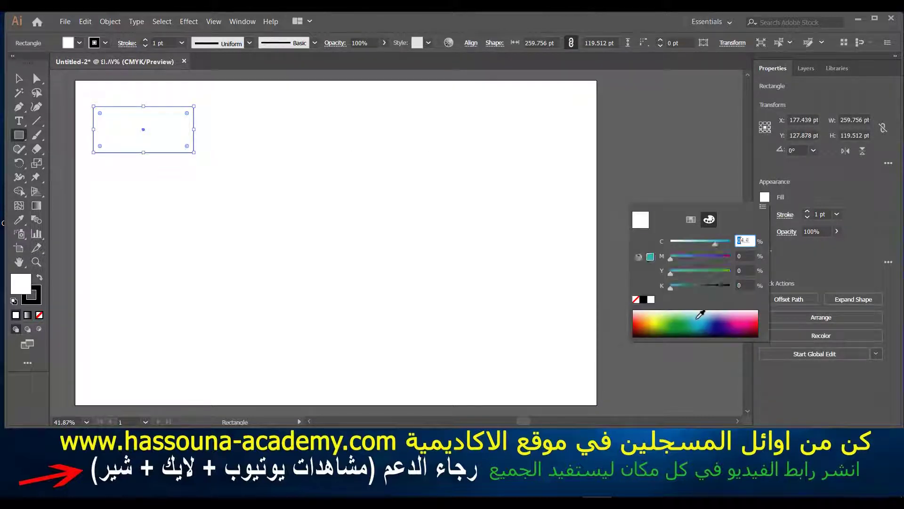
pyautogui.press('Return')
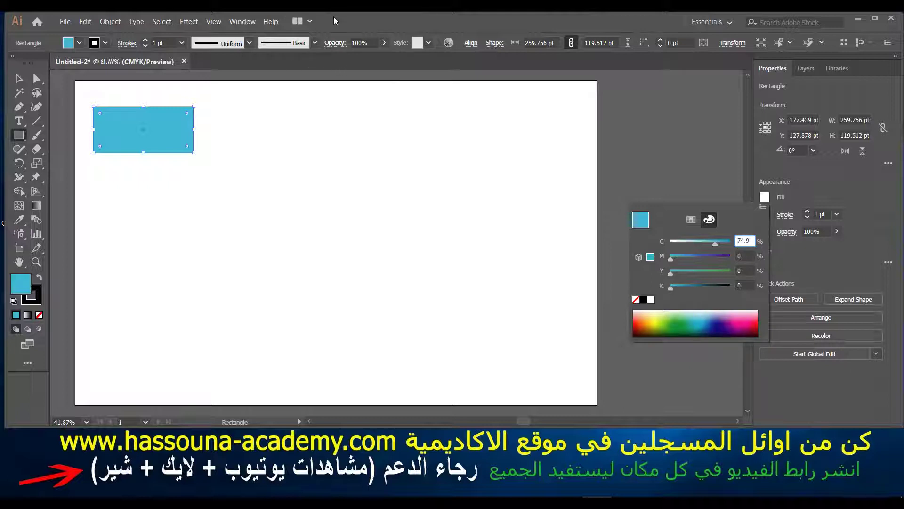
pyautogui.click(333, 21)
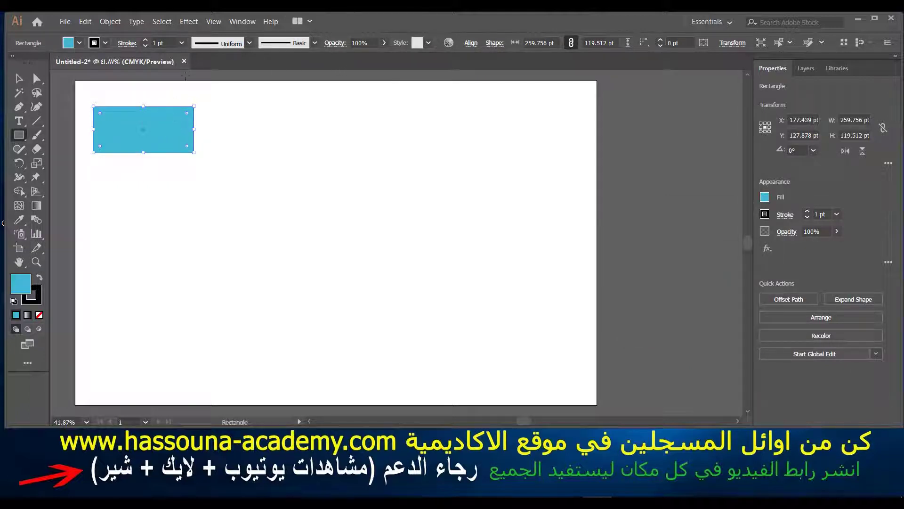
pyautogui.click(190, 22)
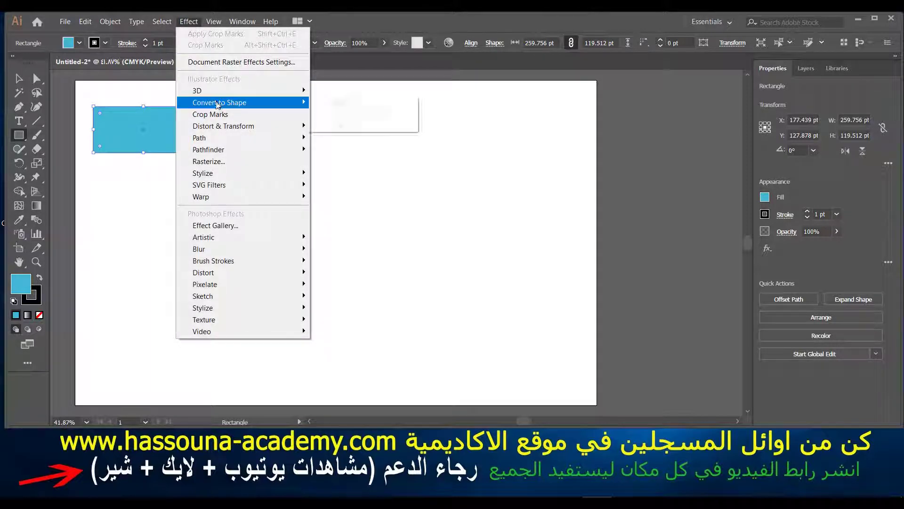
pyautogui.moveTo(219, 103)
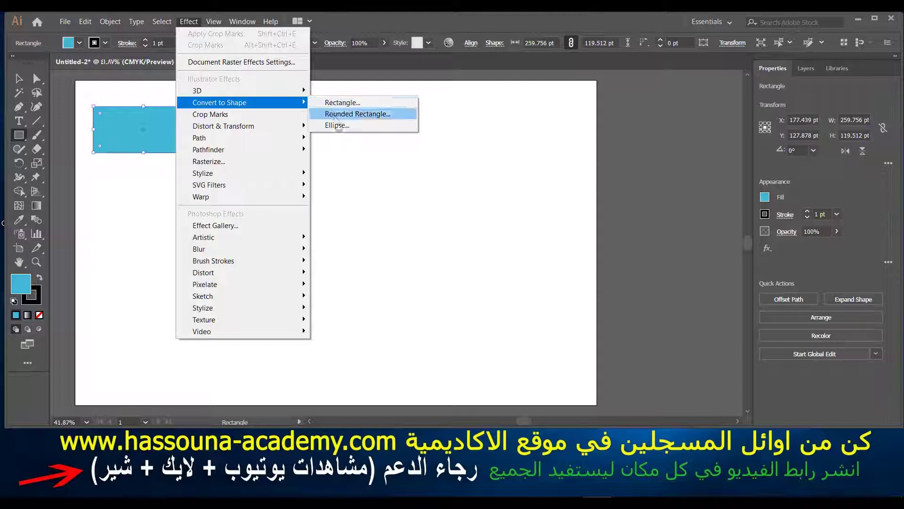
pyautogui.click(337, 125)
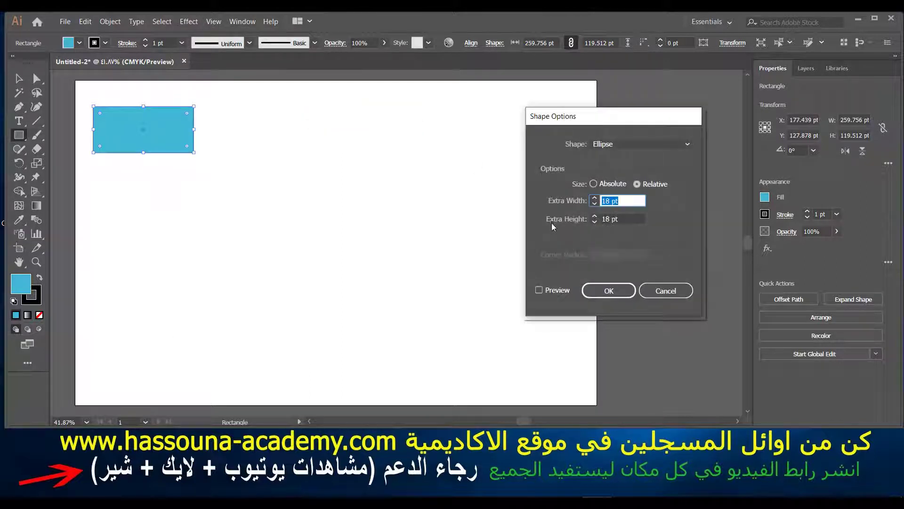
pyautogui.click(540, 290)
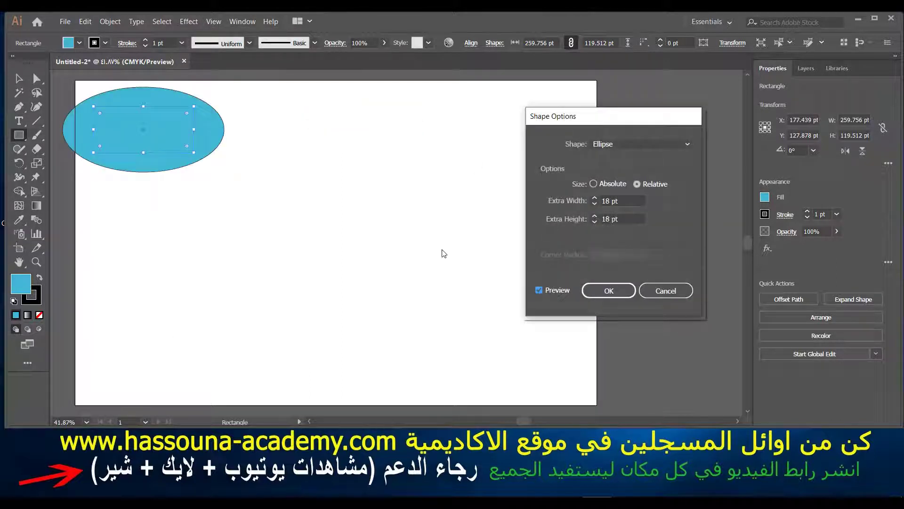
pyautogui.click(665, 290)
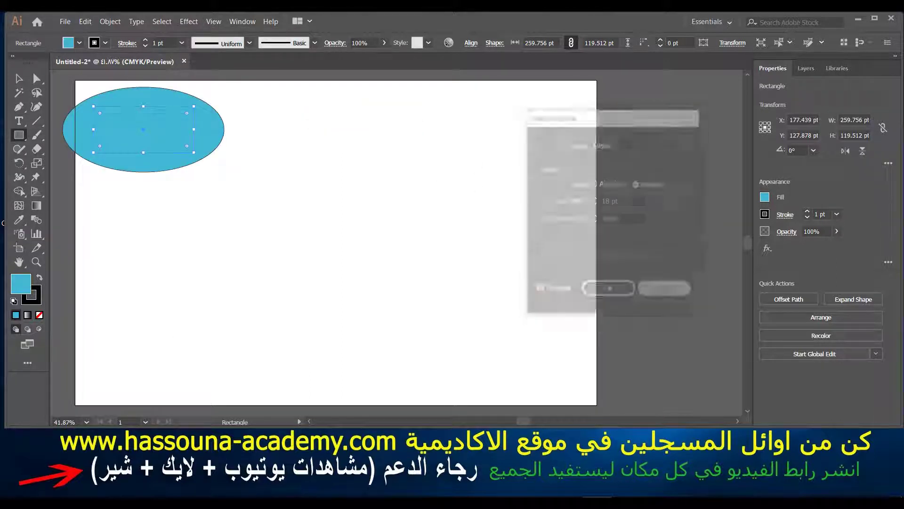
pyautogui.click(188, 22)
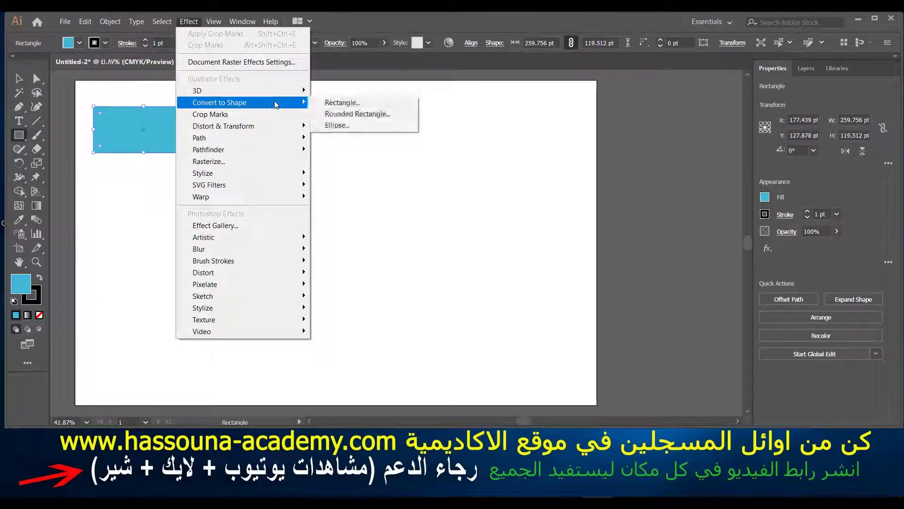
pyautogui.click(357, 113)
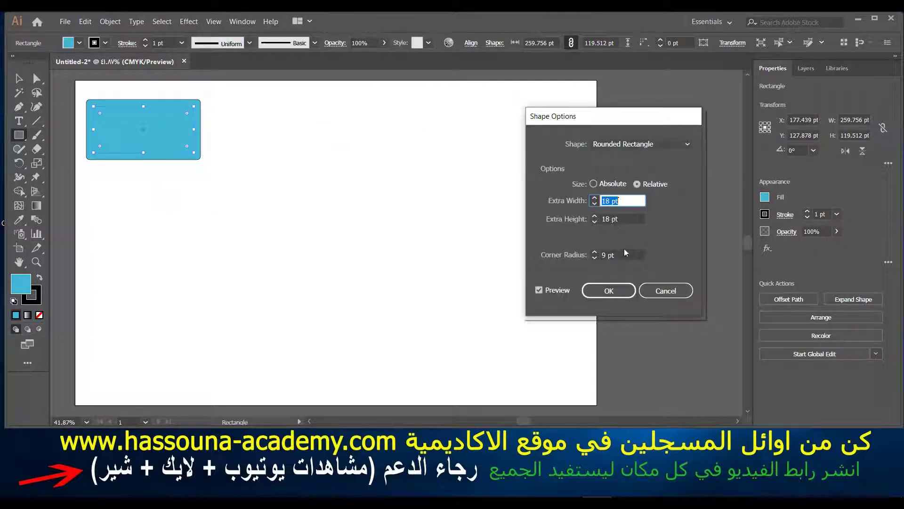
pyautogui.click(661, 290)
pyautogui.click(197, 21)
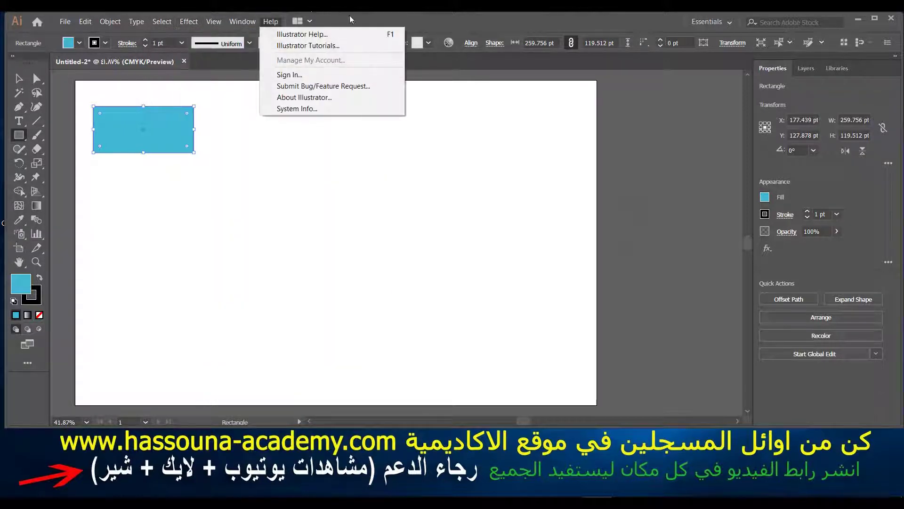
# Move the cyan rectangle lower and right, then add Crop Marks and undo them
pyautogui.click(208, 87)
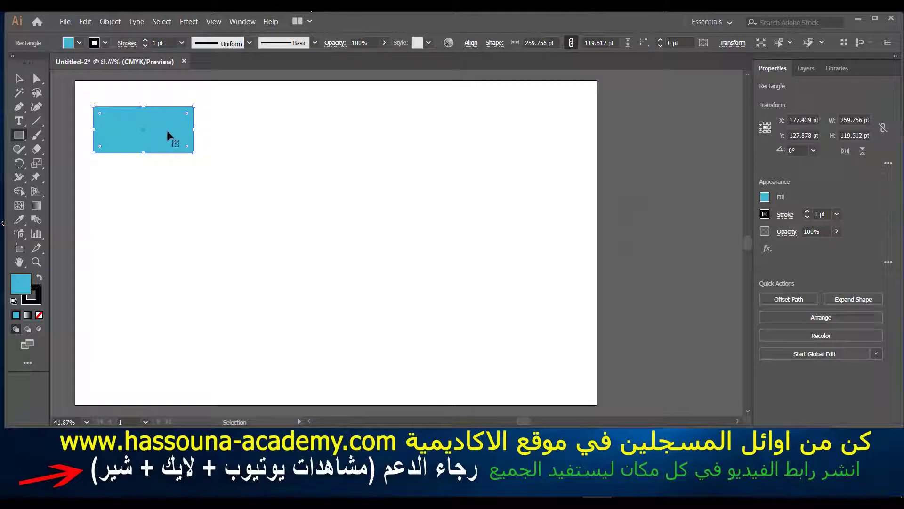
pyautogui.moveTo(167, 130); pyautogui.dragTo(252, 183)
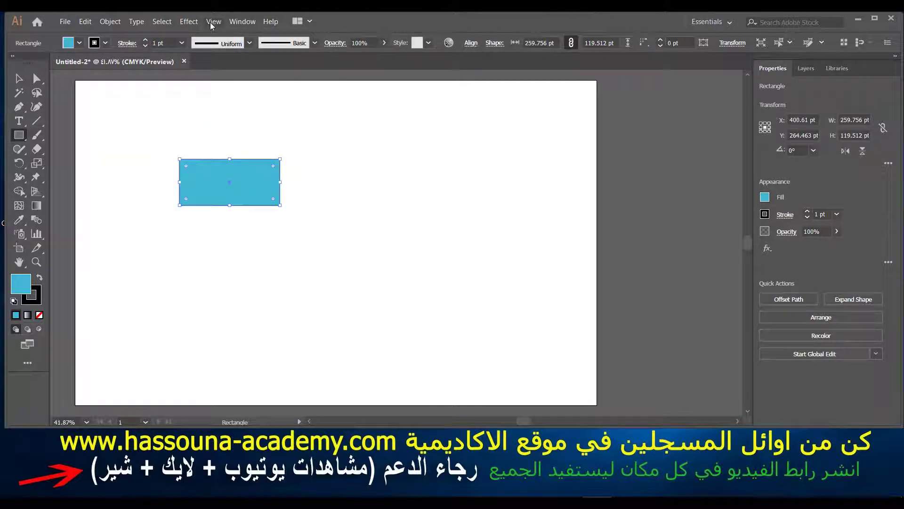
pyautogui.click(189, 22)
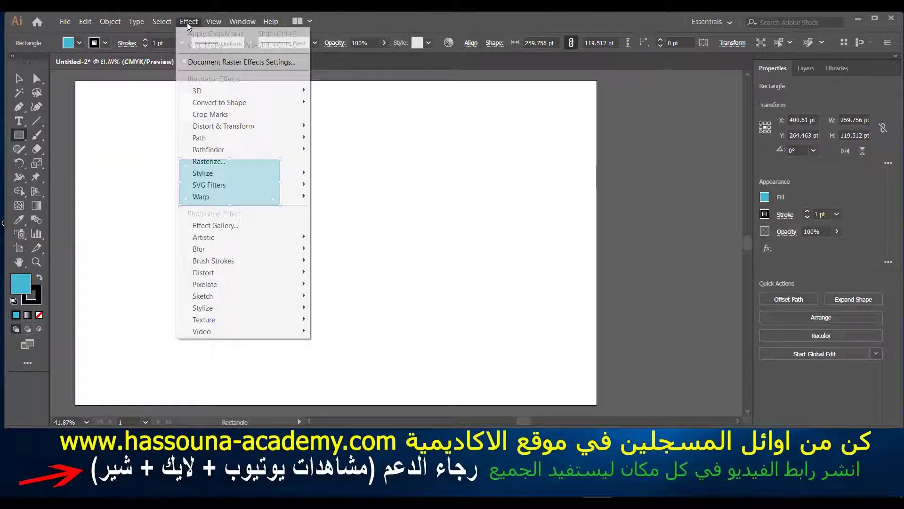
pyautogui.click(219, 115)
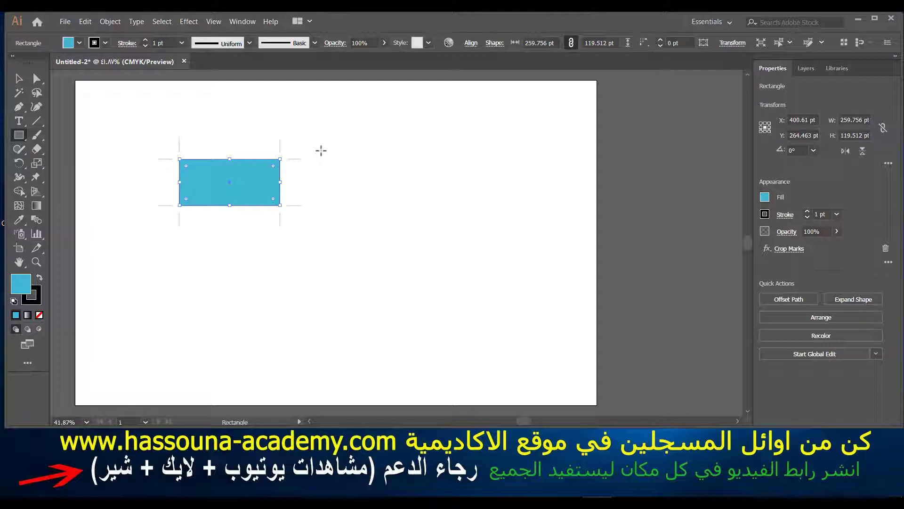
pyautogui.hotkey('ctrl', 'z')
pyautogui.click(192, 23)
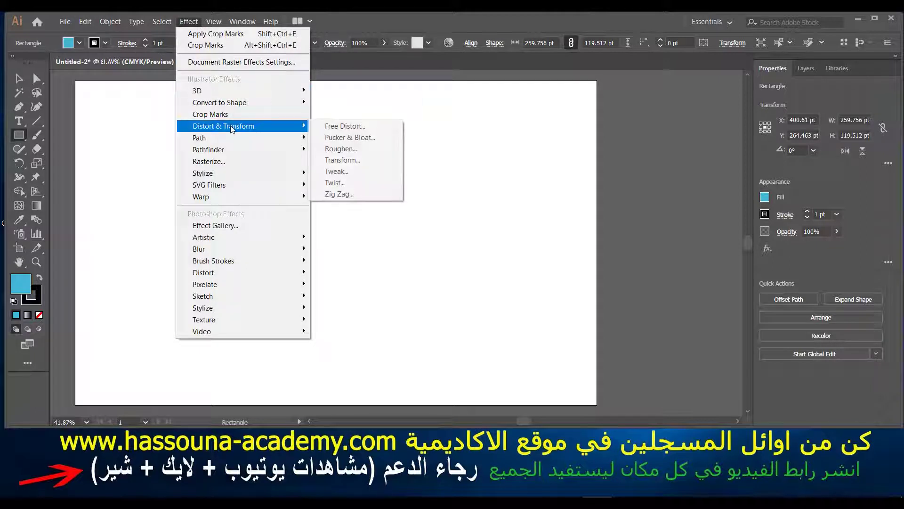
pyautogui.moveTo(223, 126)
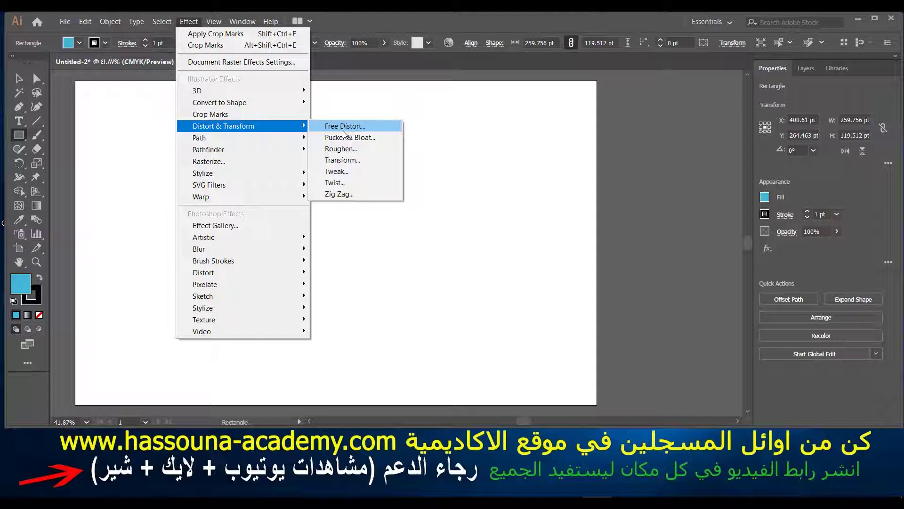
# Skew the cyan rectangle into a slanted quadrilateral with Free Distort, then move it top-left
pyautogui.click(346, 127)
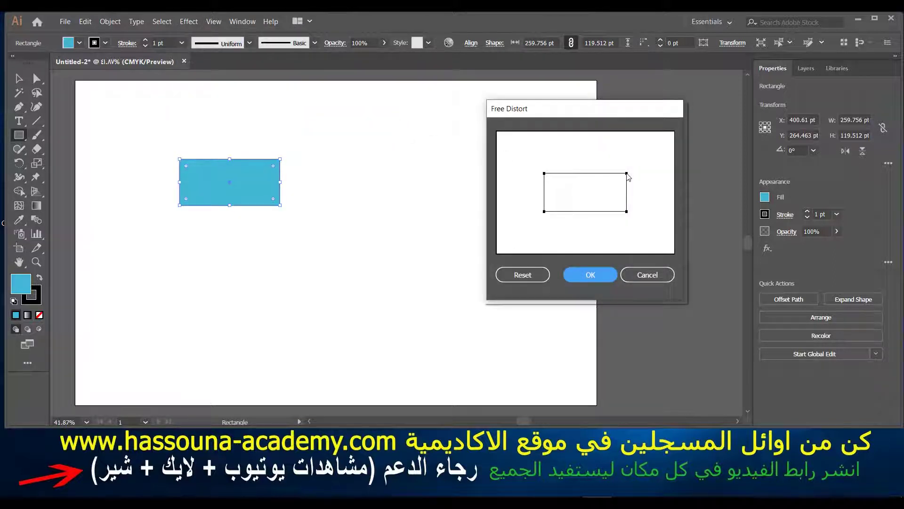
pyautogui.moveTo(626, 174); pyautogui.dragTo(607, 181)
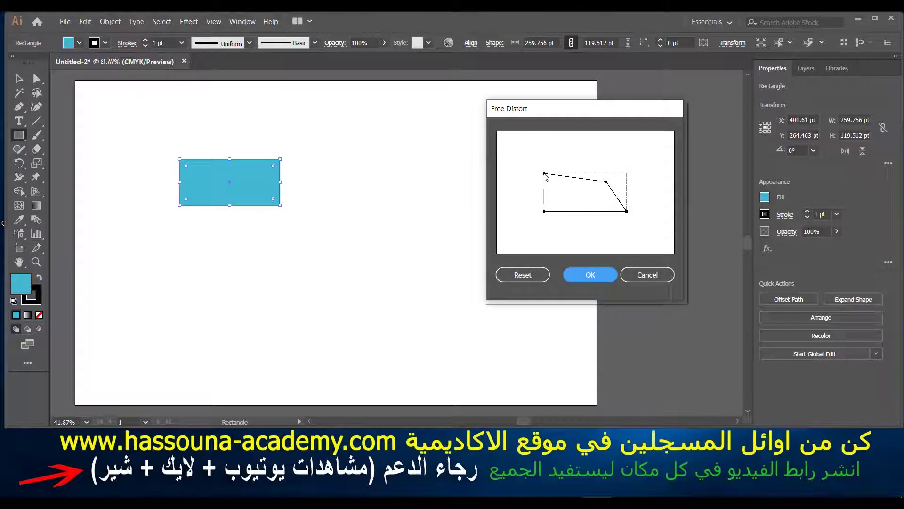
pyautogui.moveTo(545, 173)
pyautogui.mouseDown()
pyautogui.moveTo(568, 182)
pyautogui.moveTo(560, 186)
pyautogui.mouseUp()
pyautogui.moveTo(627, 211); pyautogui.dragTo(605, 198)
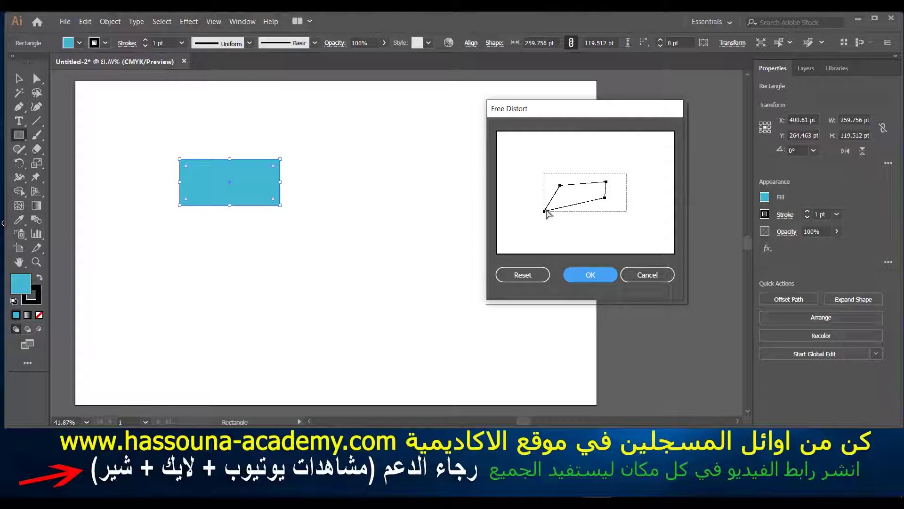
pyautogui.moveTo(545, 212); pyautogui.dragTo(548, 204)
pyautogui.click(590, 274)
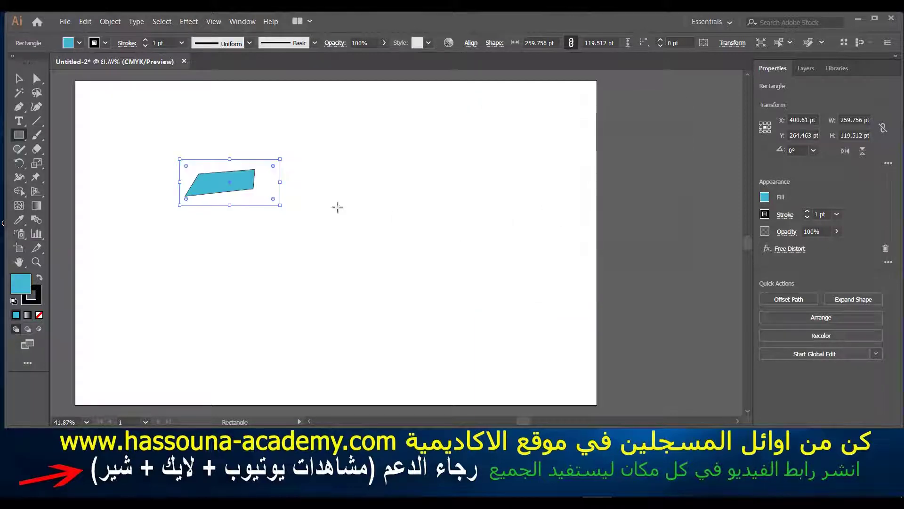
pyautogui.moveTo(232, 193); pyautogui.dragTo(158, 120)
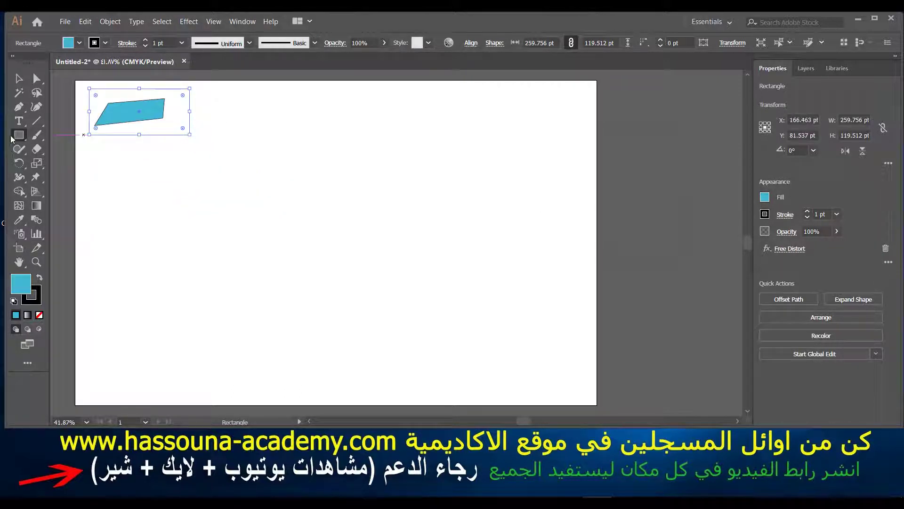
# Draw a dark blue 301.22 × 126.829 pt rectangle to the right of the cyan shape
pyautogui.click(561, 210)
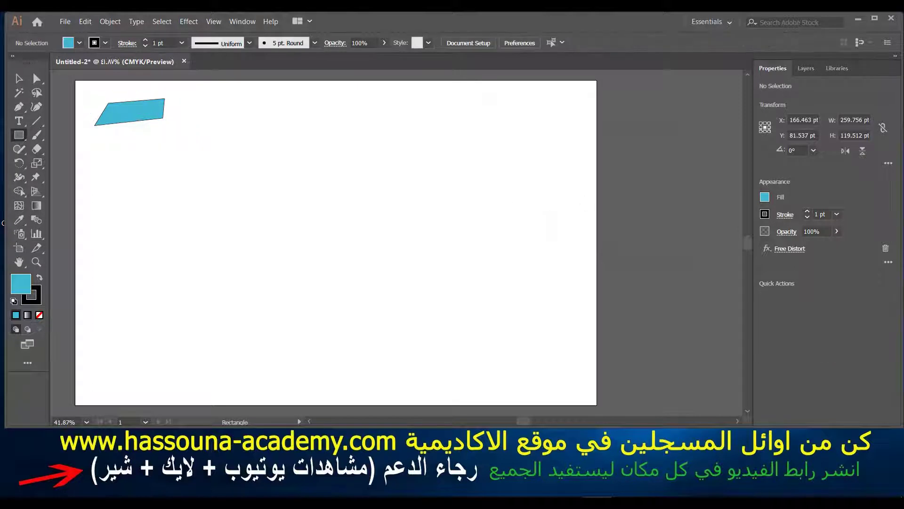
pyautogui.click(764, 199)
pyautogui.click(709, 317)
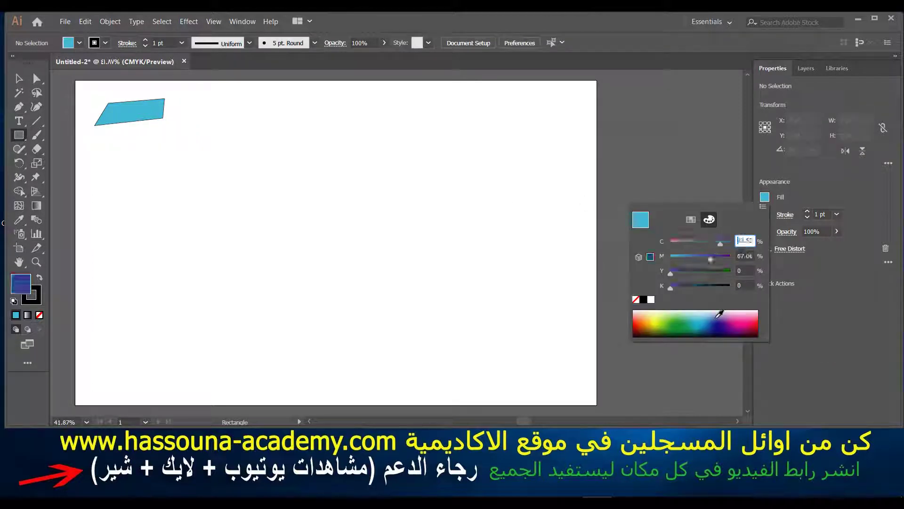
pyautogui.press('Escape')
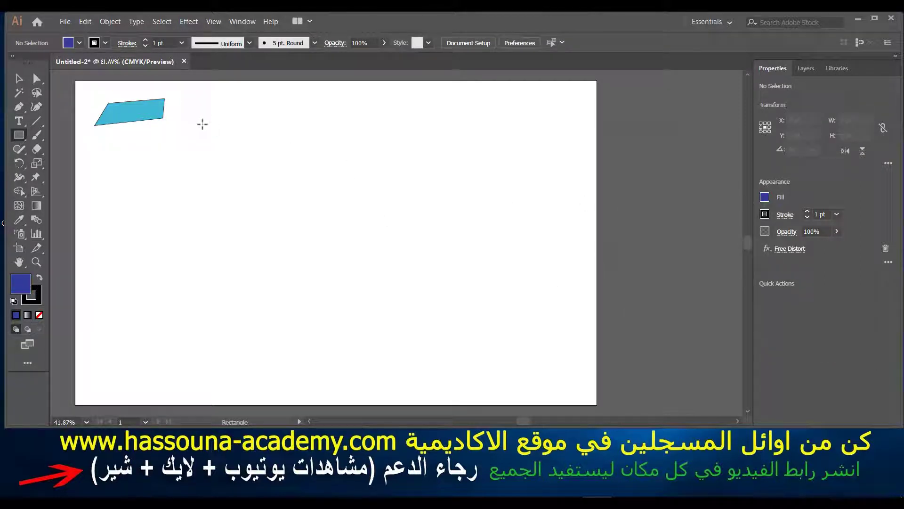
pyautogui.moveTo(198, 121); pyautogui.dragTo(315, 169)
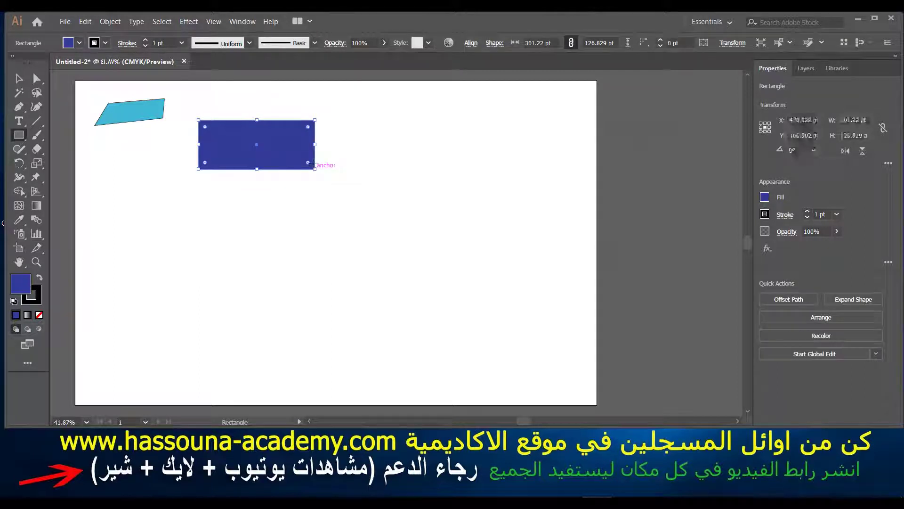
pyautogui.click(189, 22)
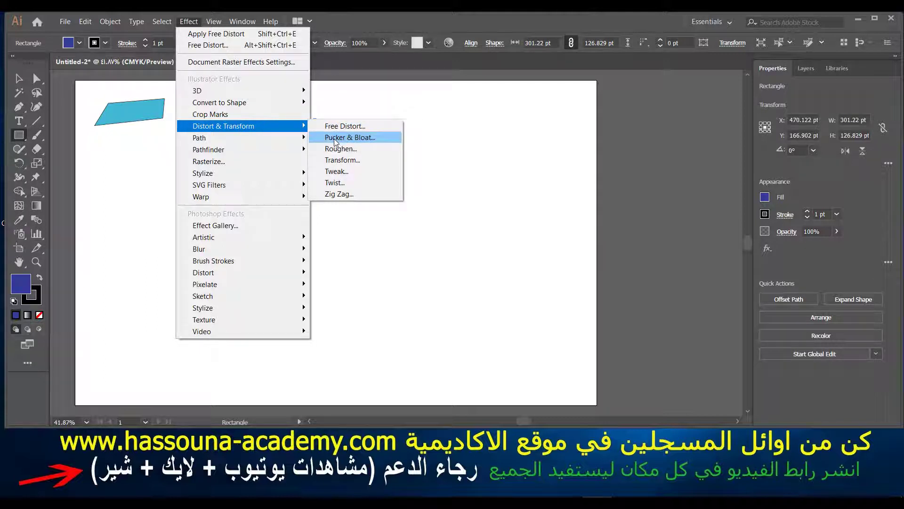
# Bloat the blue rectangle into a four-petal flower at 125% Pucker & Bloat, then move it down-left
pyautogui.click(335, 137)
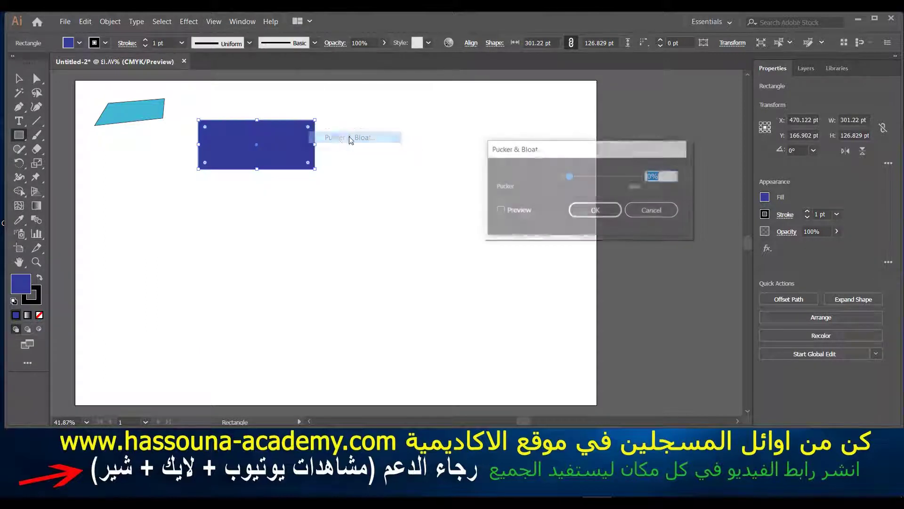
pyautogui.click(523, 212)
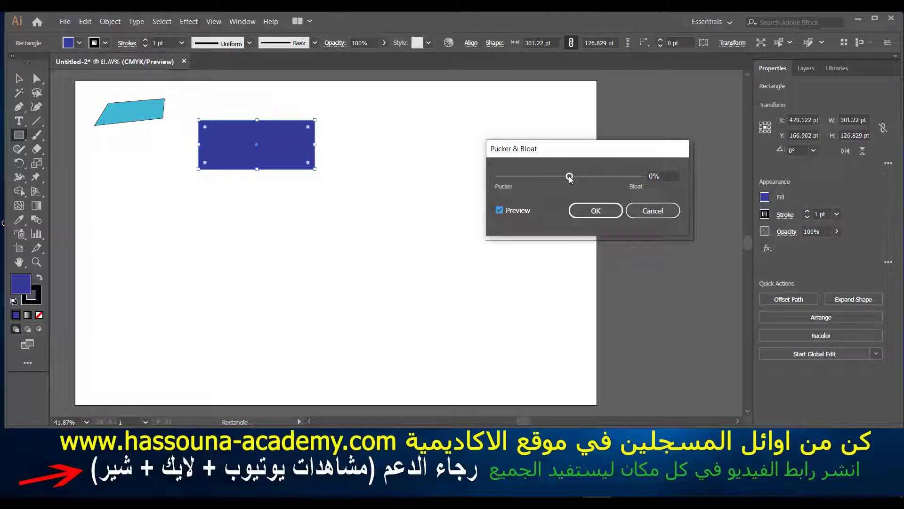
pyautogui.moveTo(570, 177); pyautogui.dragTo(580, 177)
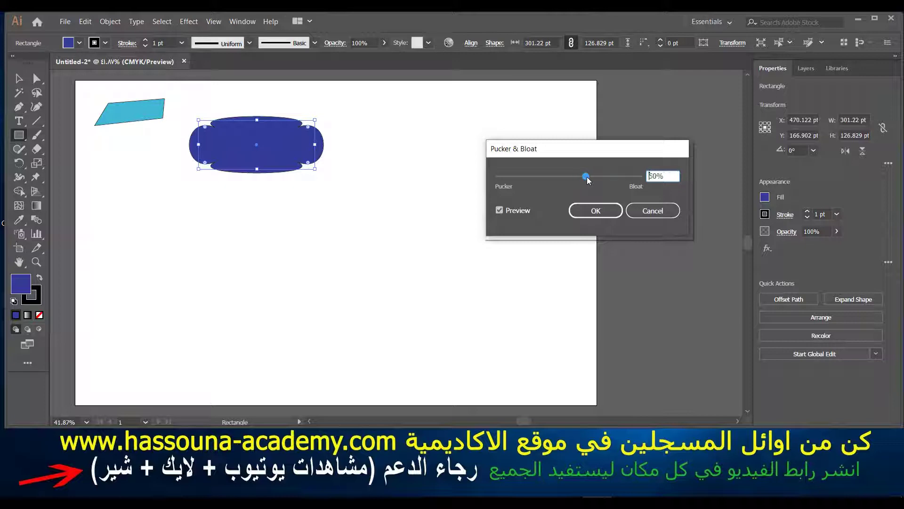
pyautogui.moveTo(580, 176); pyautogui.dragTo(593, 177)
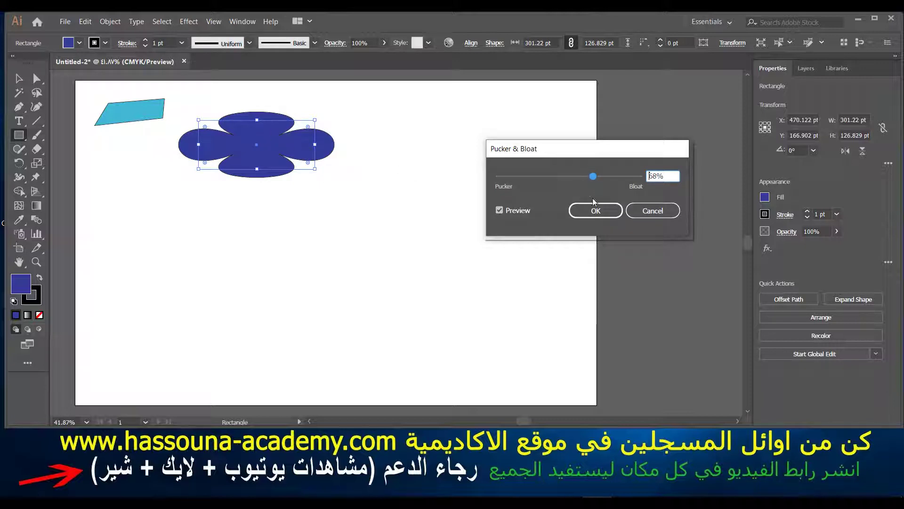
pyautogui.click(594, 177)
pyautogui.moveTo(593, 177); pyautogui.dragTo(615, 183)
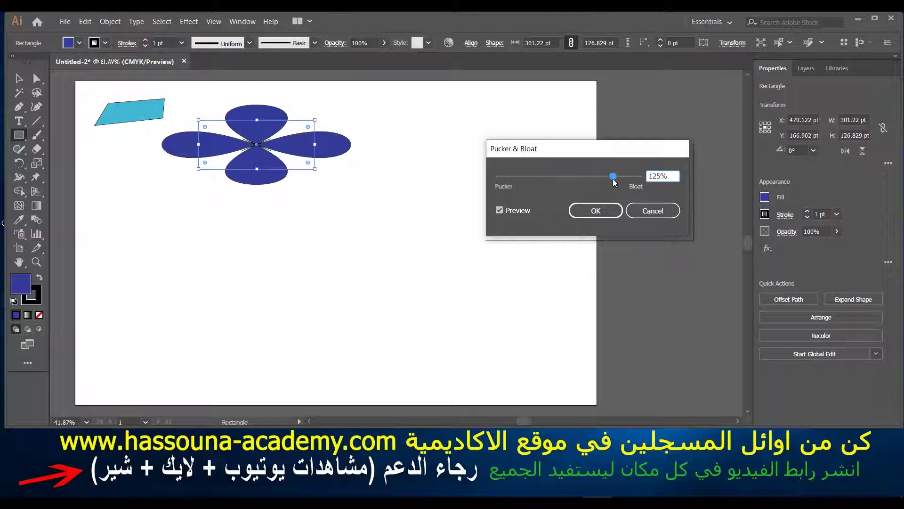
pyautogui.click(612, 207)
pyautogui.moveTo(341, 150)
pyautogui.mouseDown()
pyautogui.moveTo(281, 181)
pyautogui.moveTo(238, 175)
pyautogui.moveTo(259, 182)
pyautogui.mouseUp()
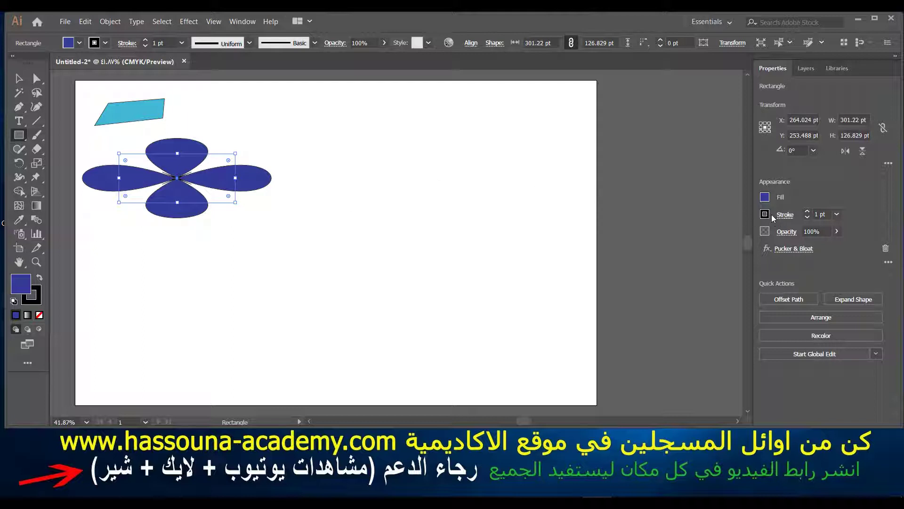
# Draw a red-filled rectangle near the top of the artboard
pyautogui.click(765, 197)
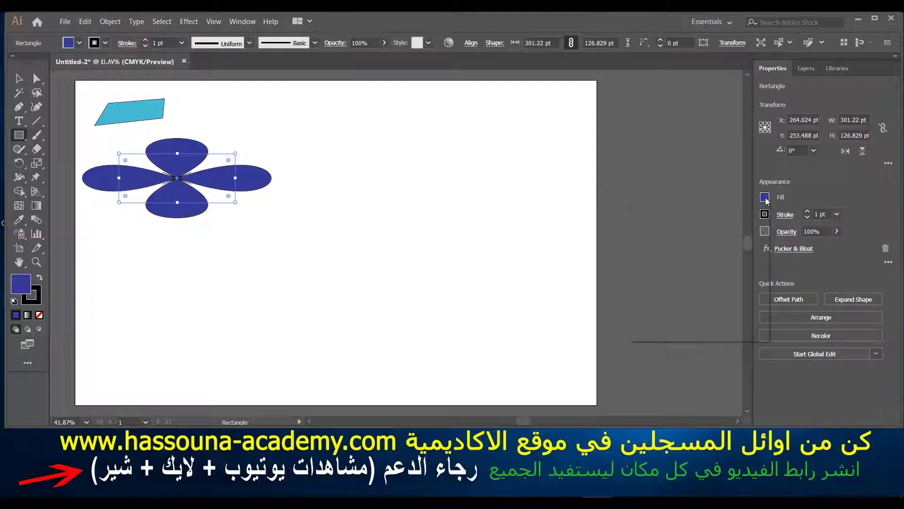
pyautogui.click(541, 189)
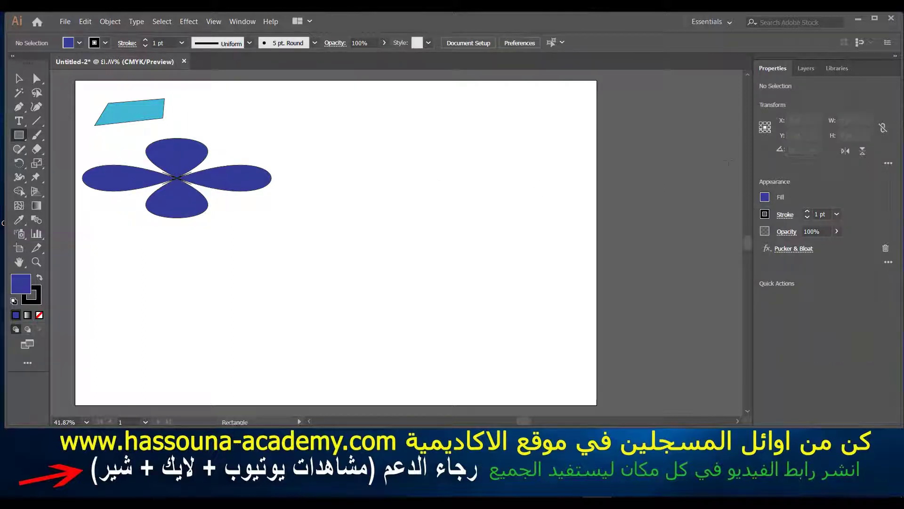
pyautogui.click(766, 197)
pyautogui.click(753, 321)
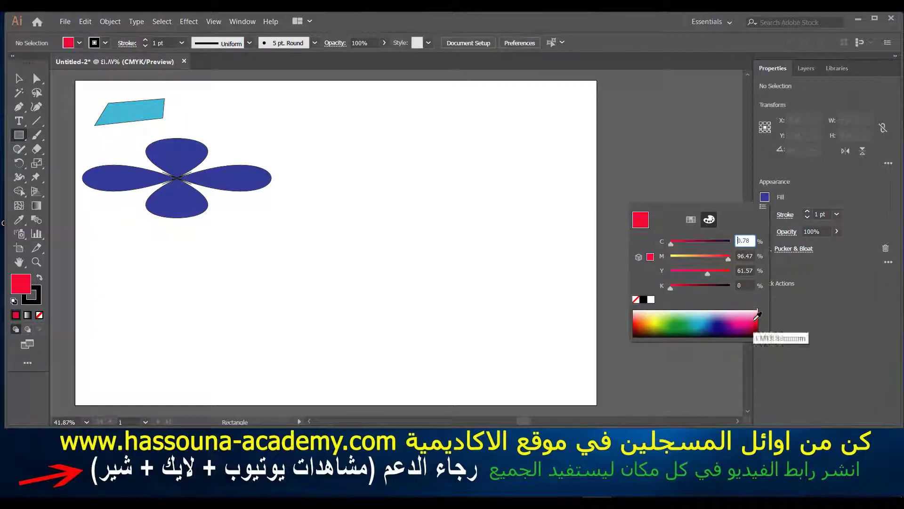
pyautogui.click(305, 115)
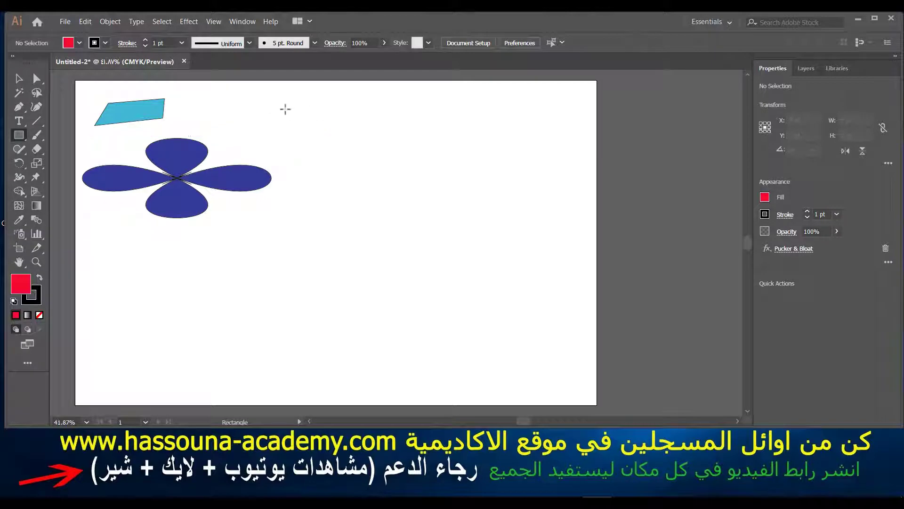
pyautogui.moveTo(286, 109); pyautogui.dragTo(398, 158)
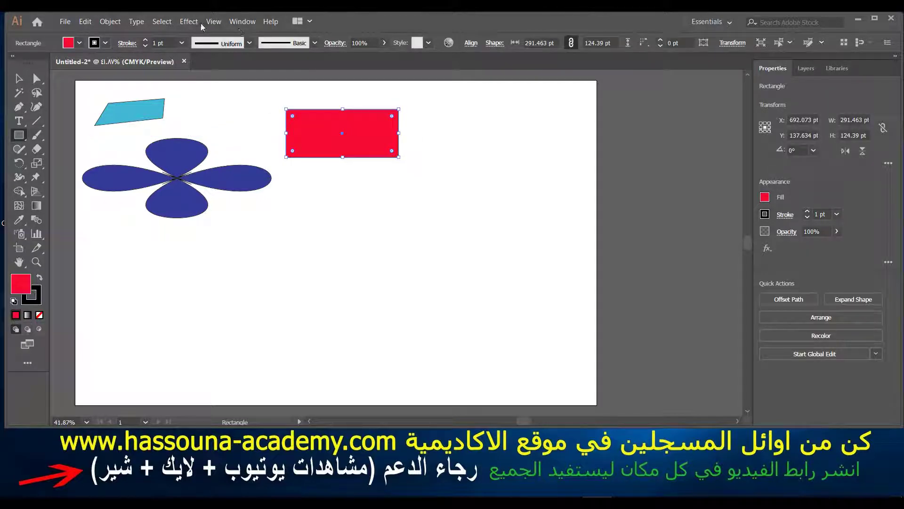
# Preview Pucker & Bloat at -91% to pinch the red rectangle into a four-pointed star
pyautogui.click(189, 23)
pyautogui.moveTo(223, 126)
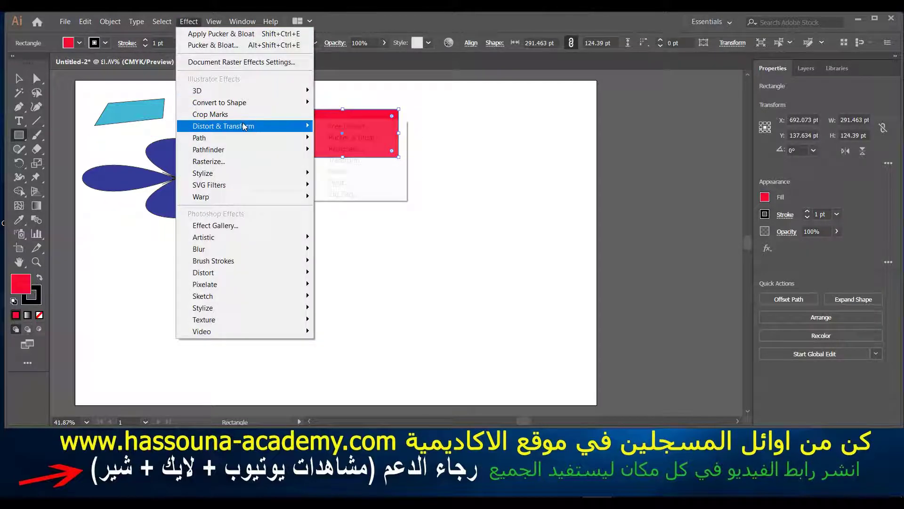
pyautogui.click(332, 138)
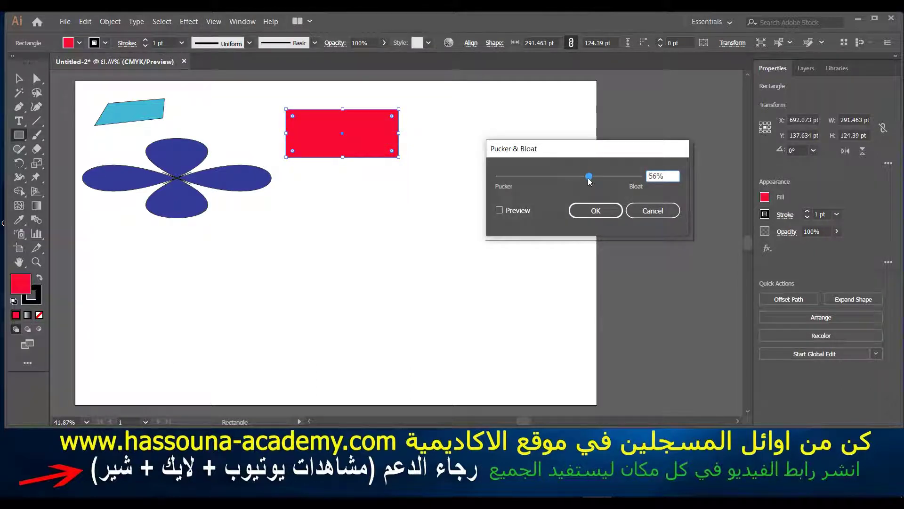
pyautogui.click(507, 211)
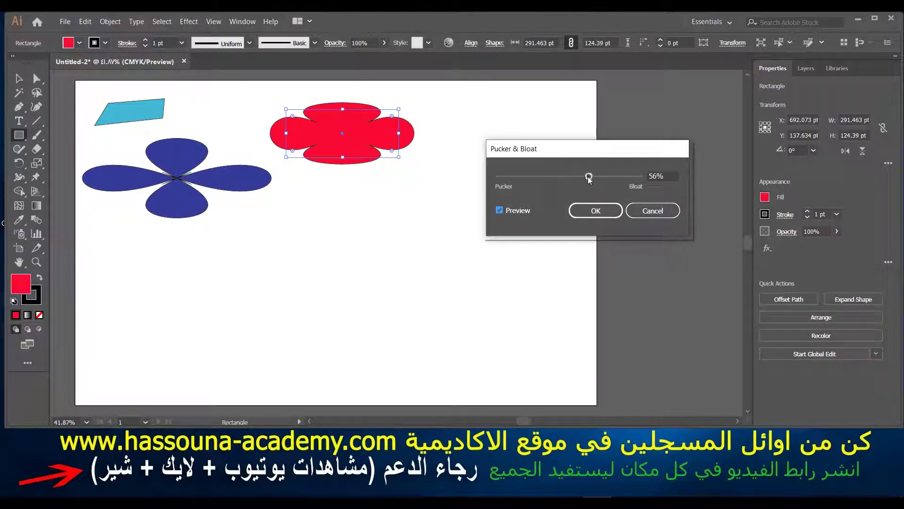
pyautogui.moveTo(589, 177); pyautogui.dragTo(535, 175)
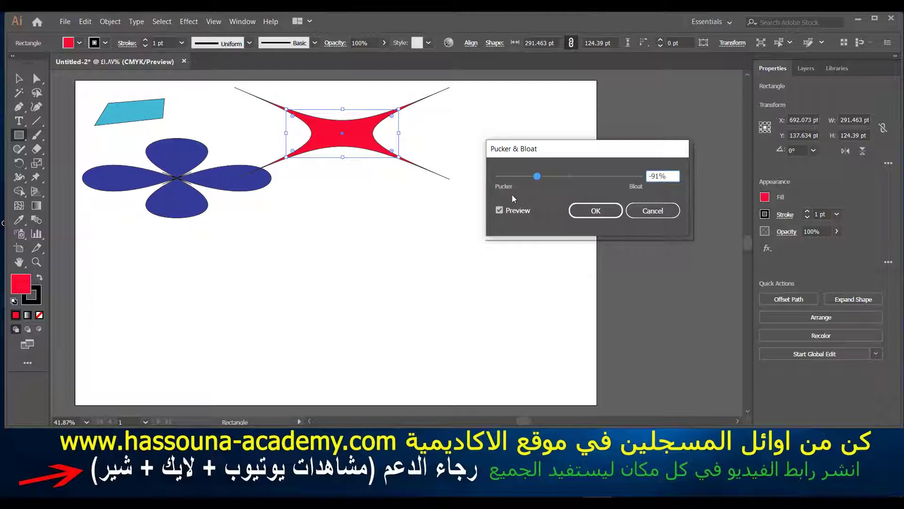
# Apply the red star's pucker, shift it left, and leave the blue flower unrotated
pyautogui.click(594, 210)
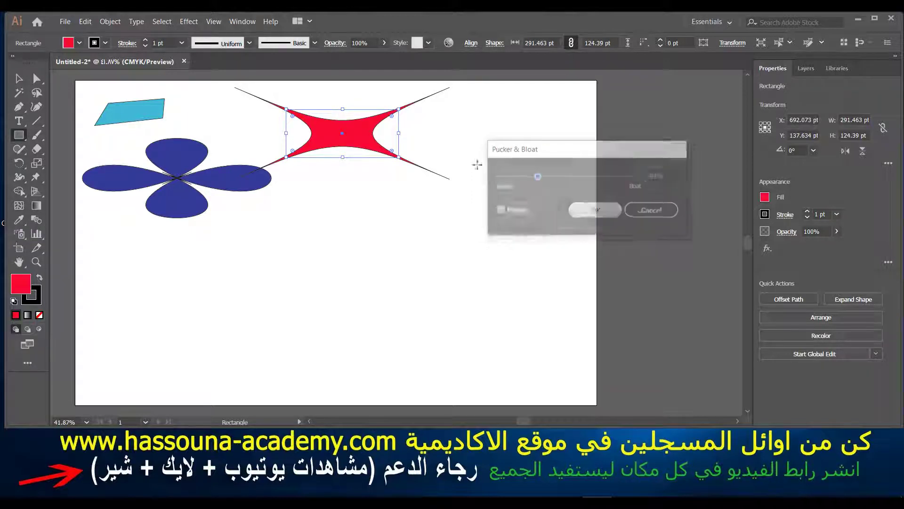
pyautogui.moveTo(372, 140); pyautogui.dragTo(305, 149)
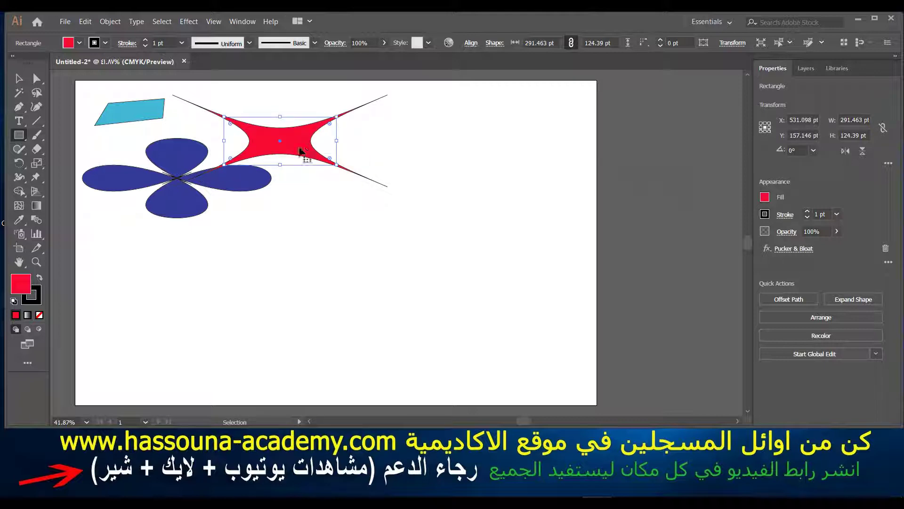
pyautogui.click(170, 154)
pyautogui.moveTo(171, 153)
pyautogui.mouseDown()
pyautogui.moveTo(140, 214)
pyautogui.moveTo(187, 243)
pyautogui.mouseUp()
pyautogui.hotkey('ctrl', 'z')
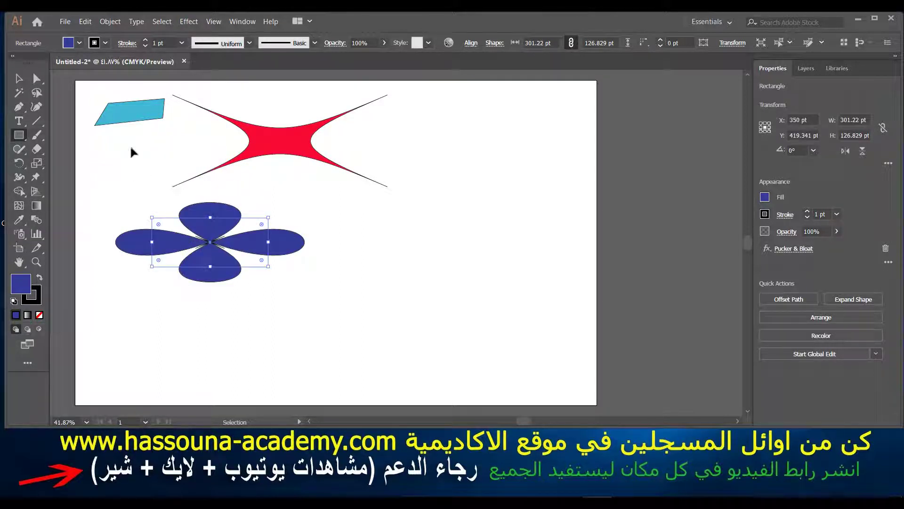
# Nudge the cyan shape slightly down and deselect everything
pyautogui.click(124, 110)
pyautogui.moveTo(131, 125); pyautogui.dragTo(145, 152)
pyautogui.hotkey('ctrl', 'shift', 'a')
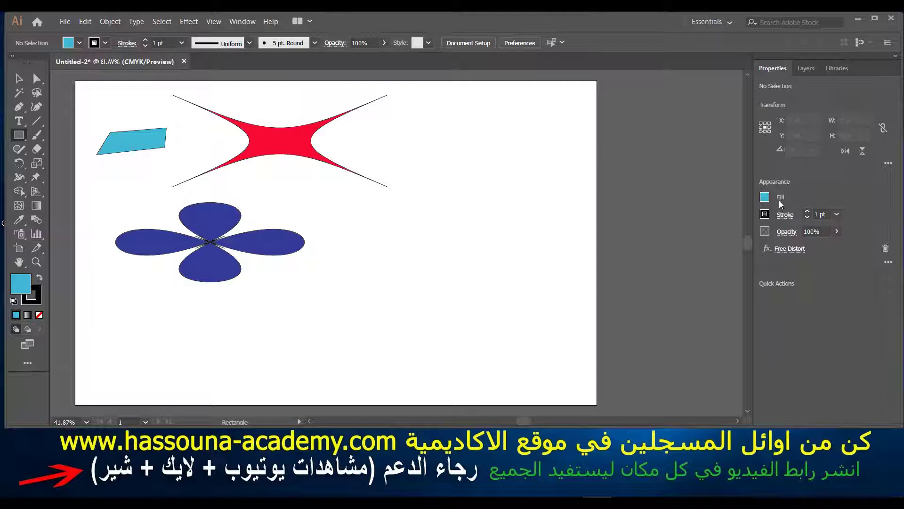
# Draw a green-filled rectangle at the upper right
pyautogui.click(765, 198)
pyautogui.click(678, 319)
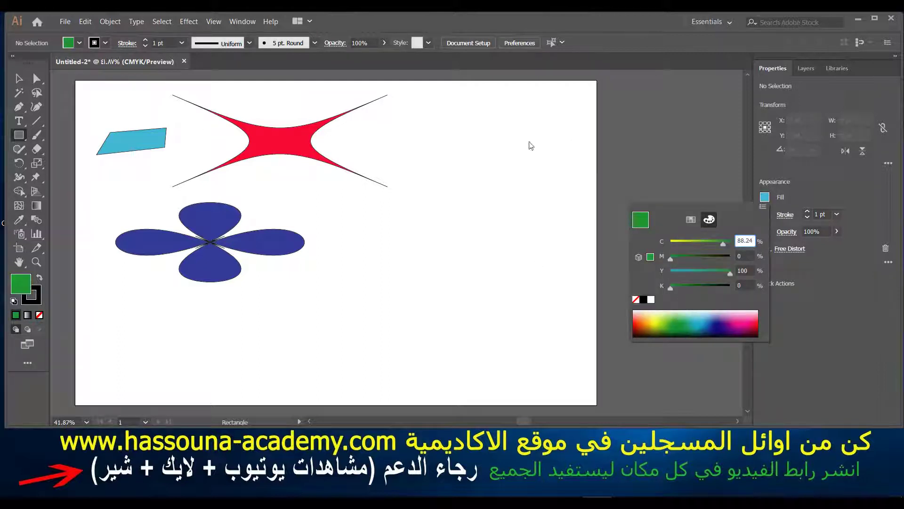
pyautogui.click(443, 141)
pyautogui.moveTo(425, 137); pyautogui.dragTo(512, 168)
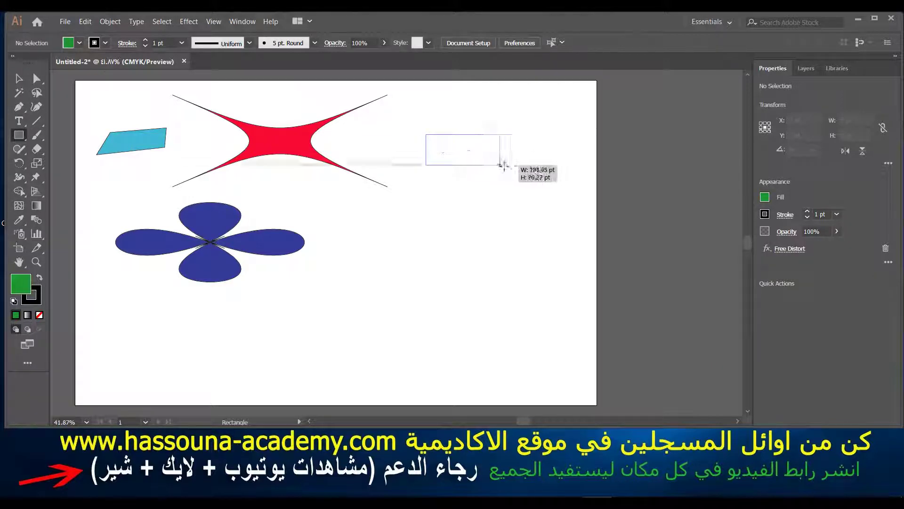
# Roughen the green rectangle at 9% size and 20/in detail, then place it between star and flower
pyautogui.click(177, 21)
pyautogui.moveTo(223, 126)
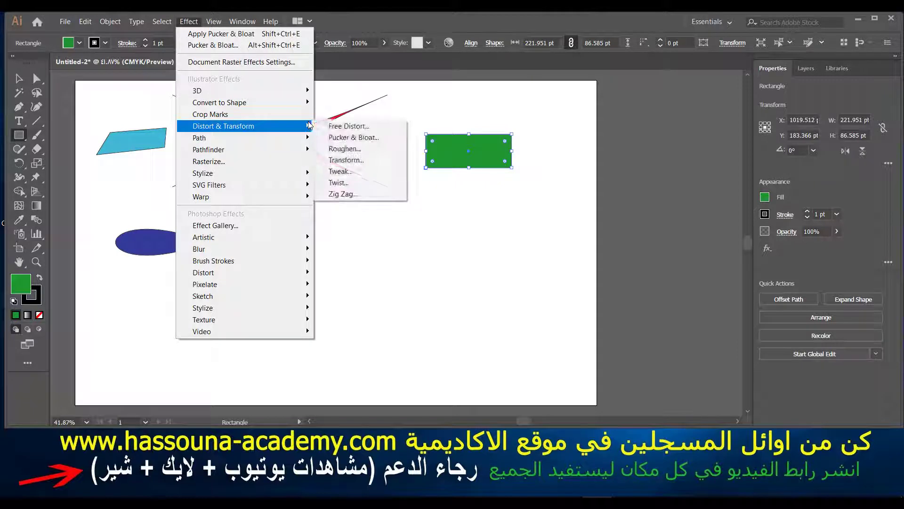
pyautogui.click(344, 149)
pyautogui.moveTo(596, 100); pyautogui.dragTo(545, 210)
pyautogui.moveTo(489, 252)
pyautogui.mouseDown()
pyautogui.moveTo(500, 252)
pyautogui.moveTo(494, 254)
pyautogui.mouseUp()
pyautogui.click(465, 364)
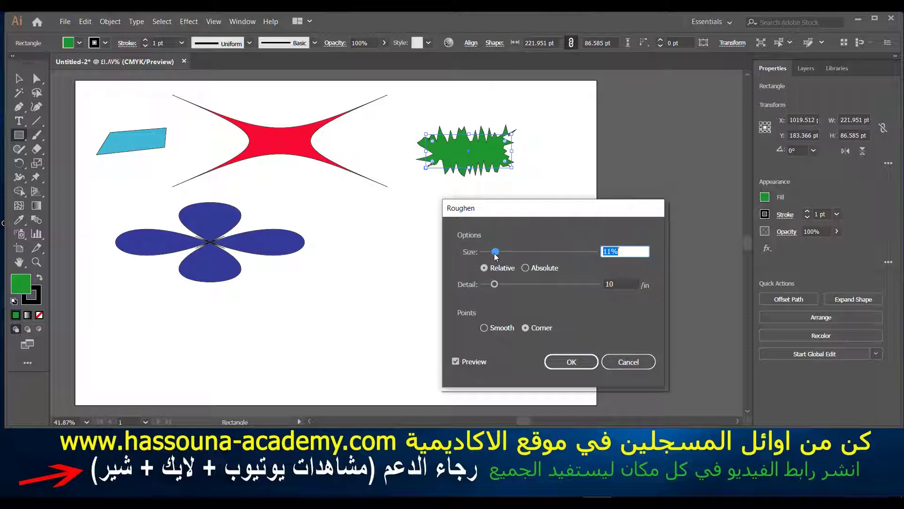
pyautogui.moveTo(493, 253); pyautogui.dragTo(493, 253)
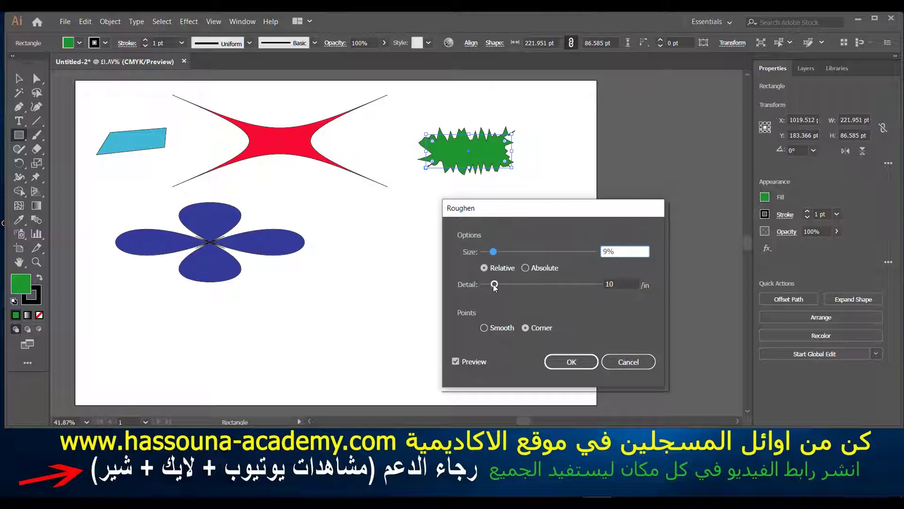
pyautogui.moveTo(494, 284); pyautogui.dragTo(505, 284)
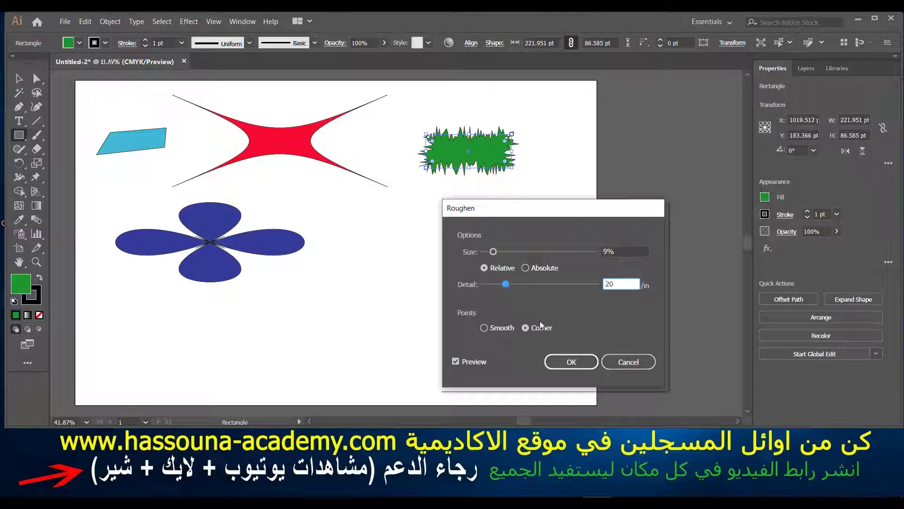
pyautogui.click(560, 362)
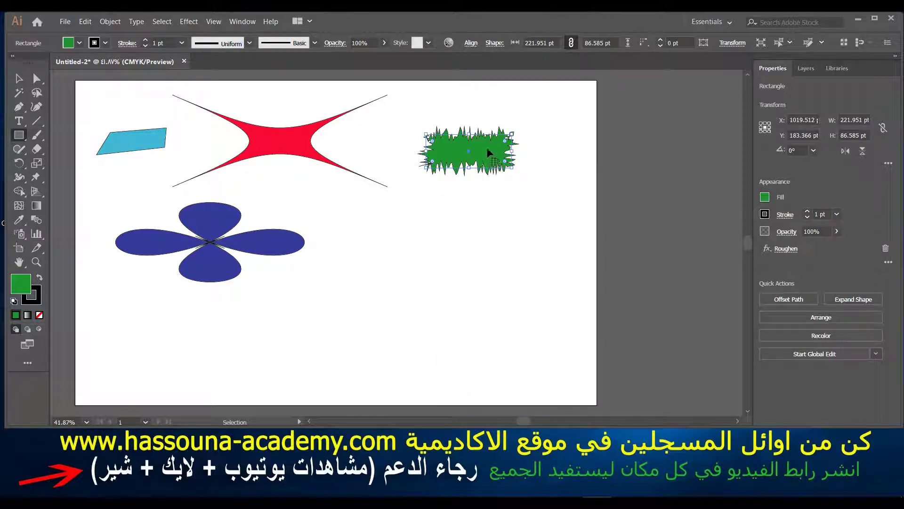
pyautogui.moveTo(487, 147); pyautogui.dragTo(313, 190)
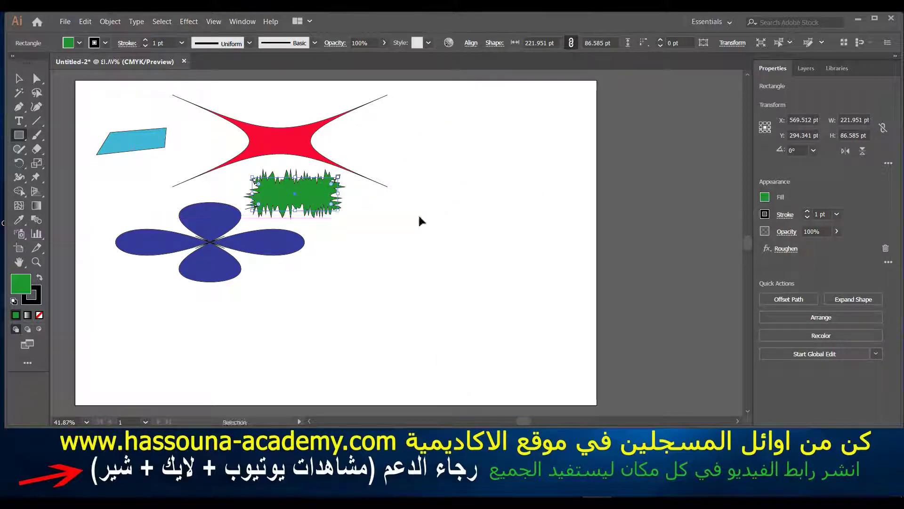
# Draw a plain orange 186.585 × 89.024 pt rectangle at the upper right, beside the red star
pyautogui.keyDown('ctrl'); pyautogui.click(419, 215); pyautogui.keyUp('ctrl')
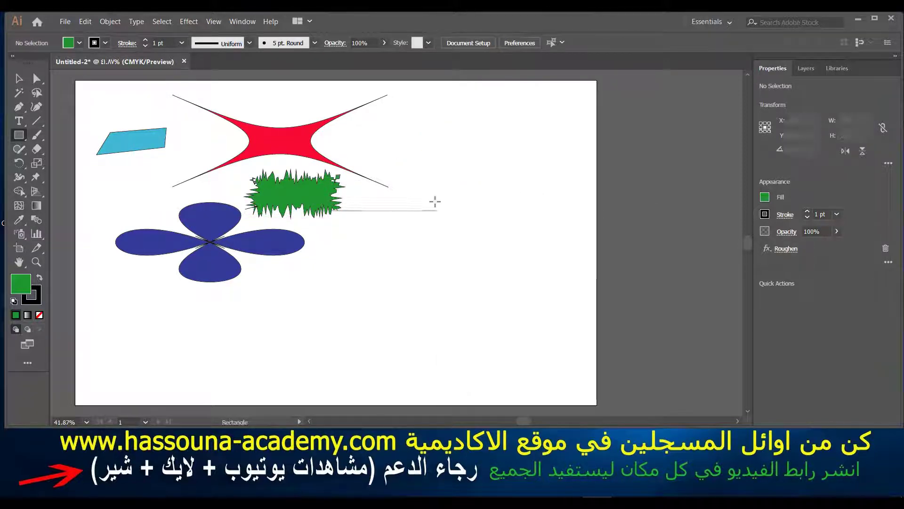
pyautogui.click(765, 198)
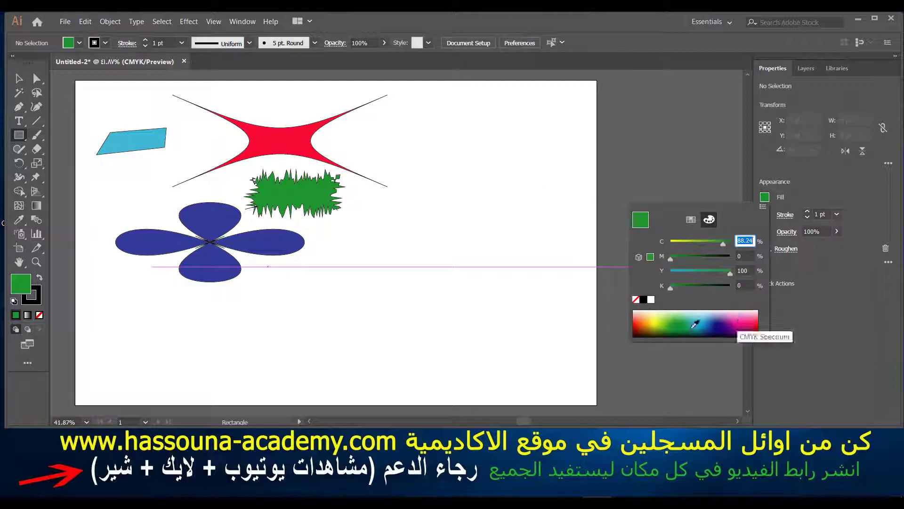
pyautogui.click(642, 317)
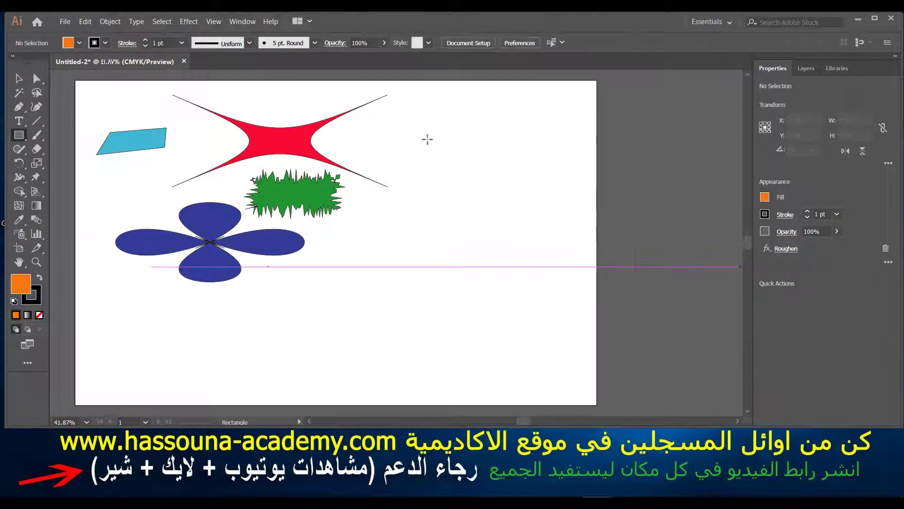
pyautogui.moveTo(427, 130); pyautogui.dragTo(499, 165)
pyautogui.click(171, 21)
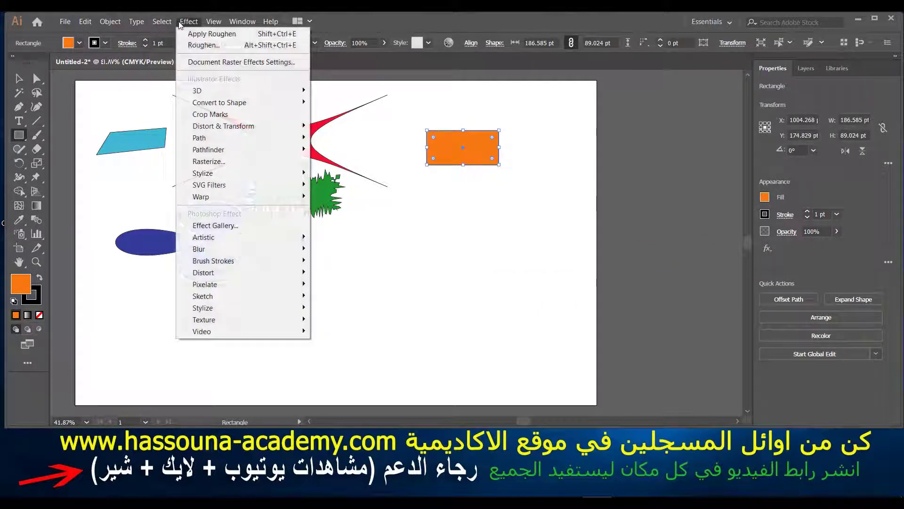
pyautogui.moveTo(224, 125)
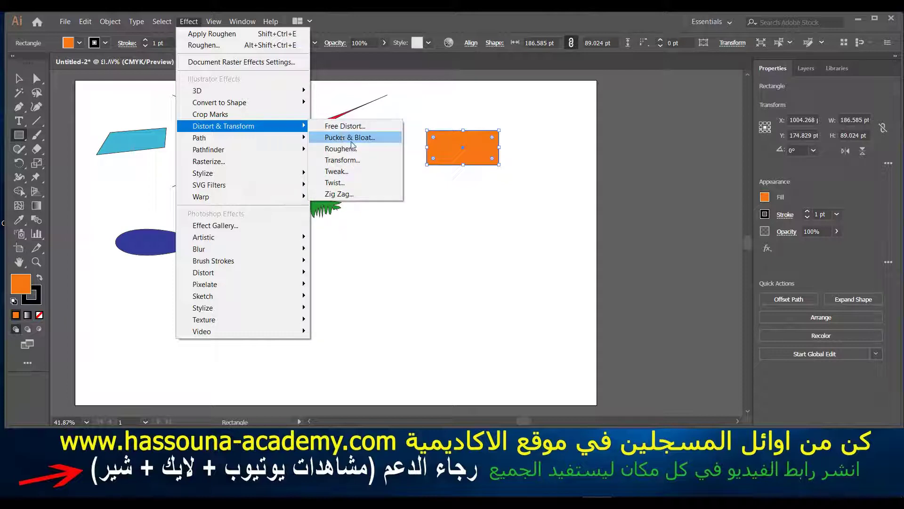
pyautogui.click(340, 161)
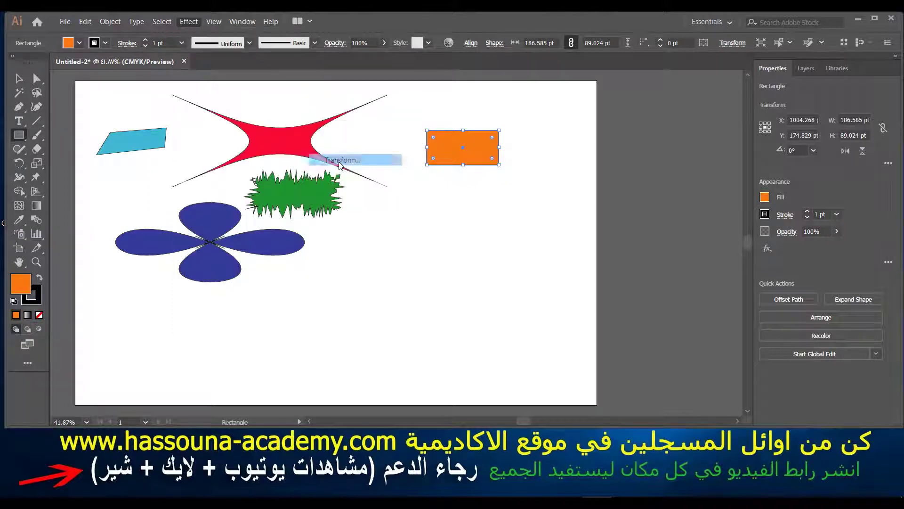
pyautogui.moveTo(609, 52); pyautogui.dragTo(666, 60)
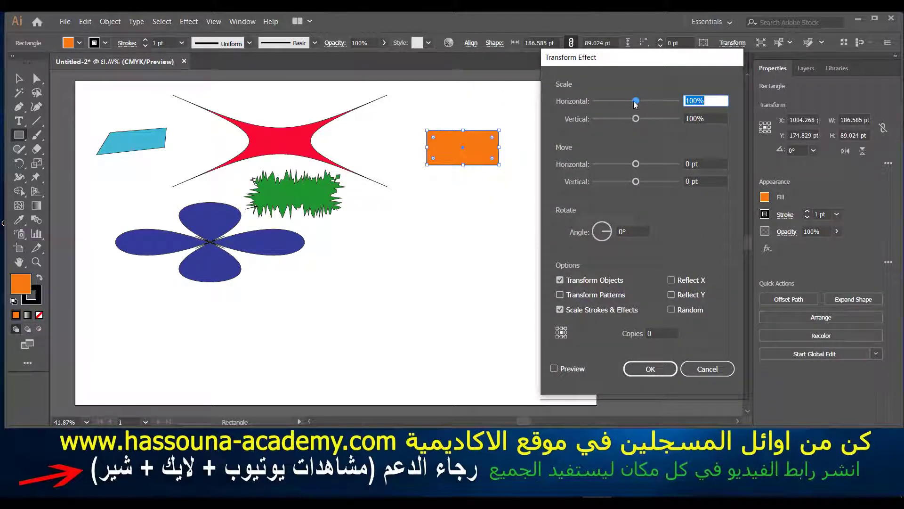
pyautogui.moveTo(636, 101); pyautogui.dragTo(647, 100)
pyautogui.click(553, 368)
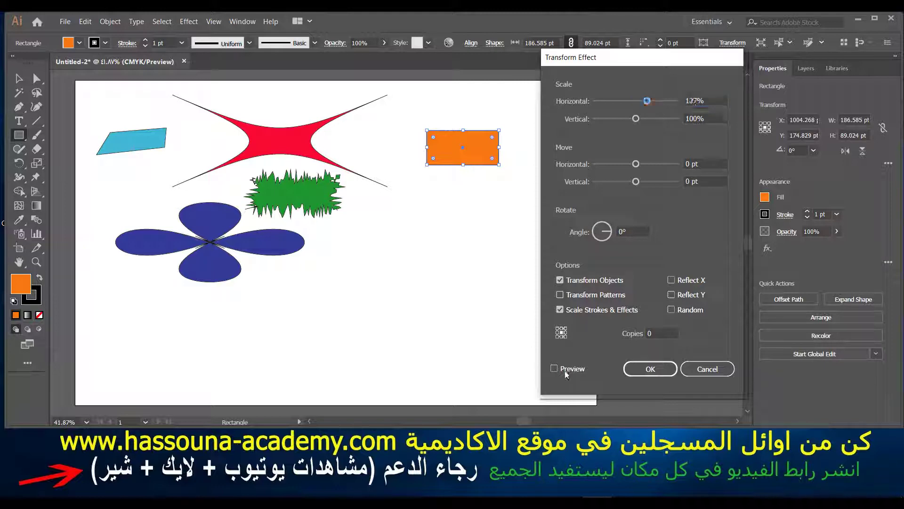
pyautogui.moveTo(648, 101)
pyautogui.mouseDown()
pyautogui.moveTo(619, 101)
pyautogui.moveTo(642, 119)
pyautogui.moveTo(627, 119)
pyautogui.mouseUp()
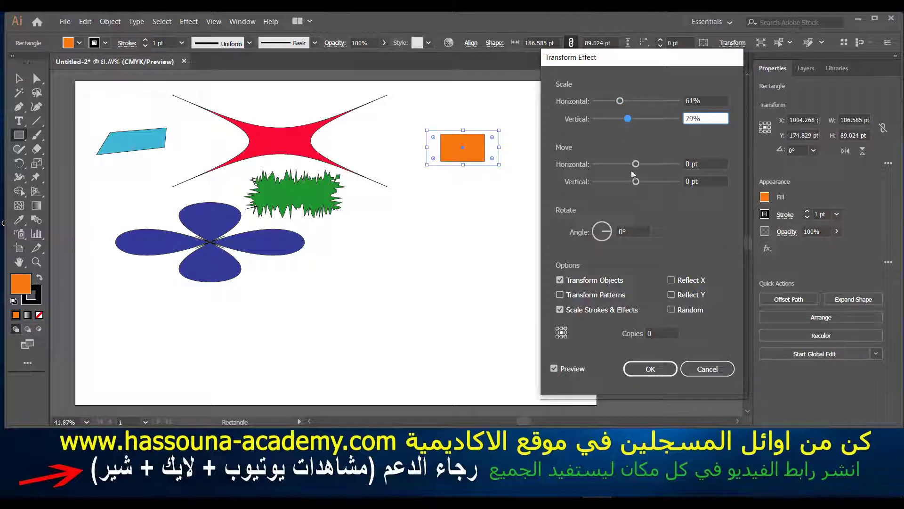
pyautogui.moveTo(635, 164)
pyautogui.mouseDown()
pyautogui.moveTo(628, 164)
pyautogui.moveTo(637, 182)
pyautogui.mouseUp()
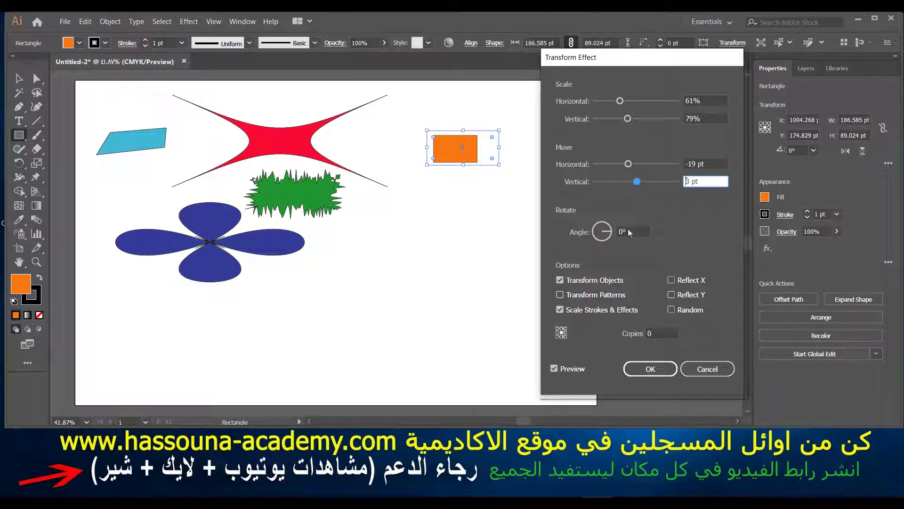
pyautogui.moveTo(607, 230); pyautogui.dragTo(608, 234)
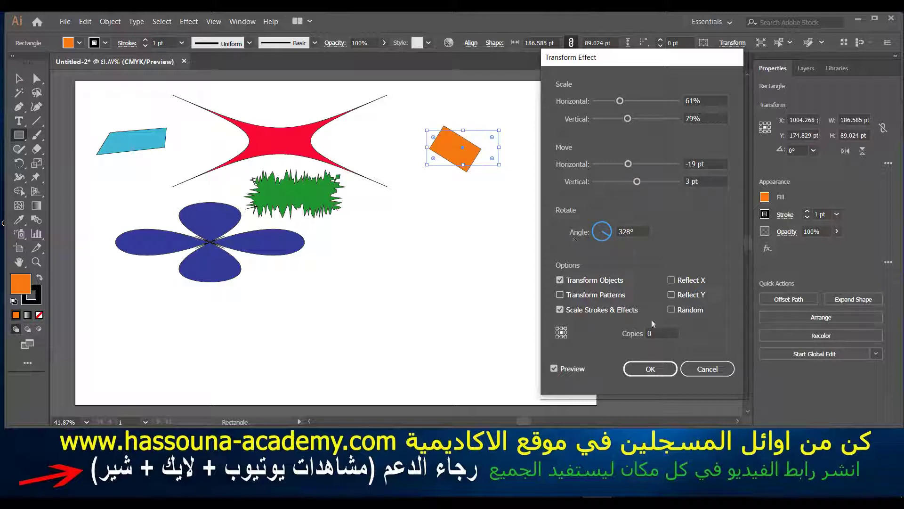
# Tweak the orange rectangle 22% horizontally and 39% vertically, then move it below the blue parallelogram
pyautogui.click(700, 372)
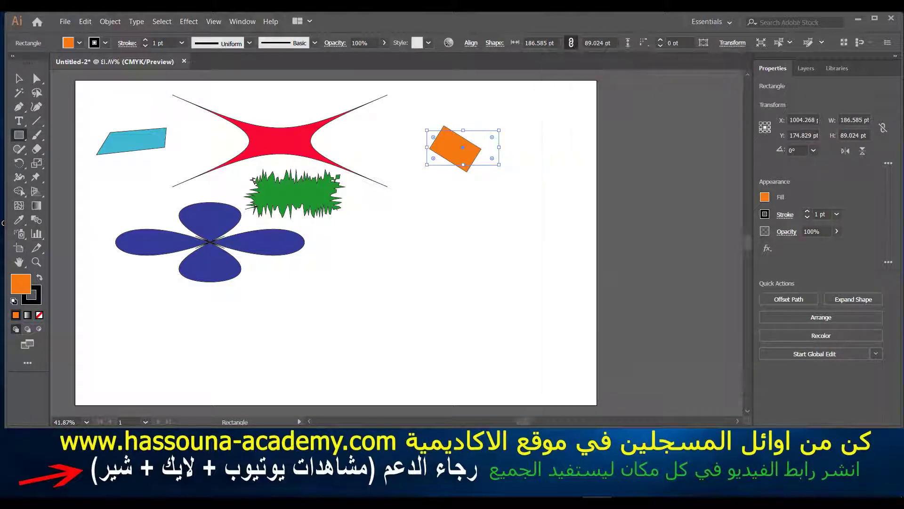
pyautogui.click(184, 22)
pyautogui.moveTo(223, 125)
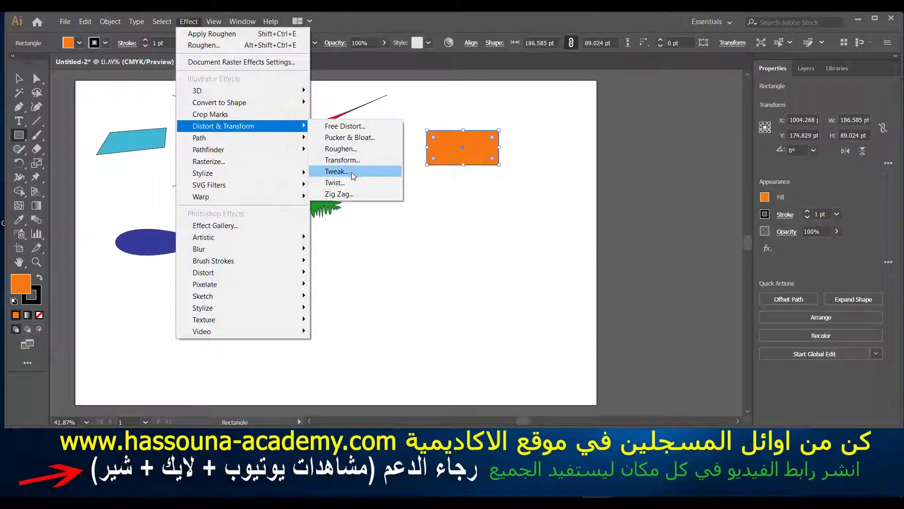
pyautogui.click(351, 172)
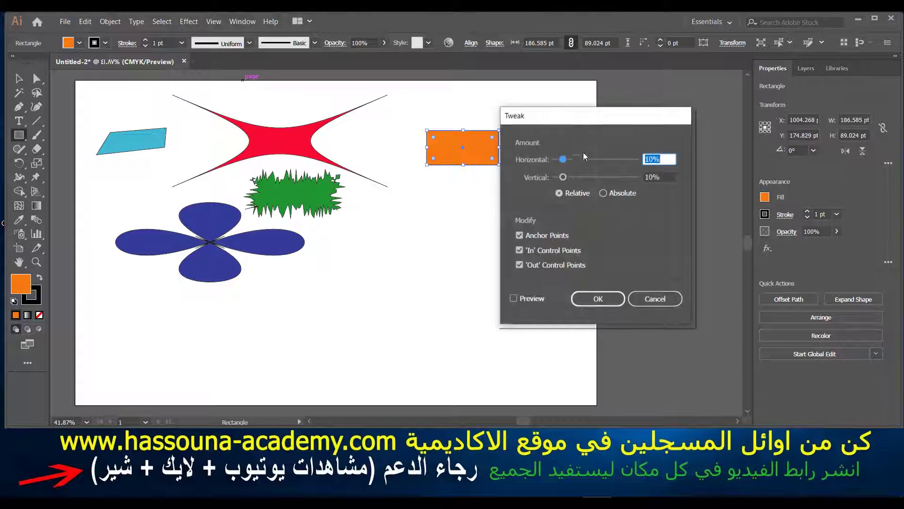
pyautogui.click(555, 300)
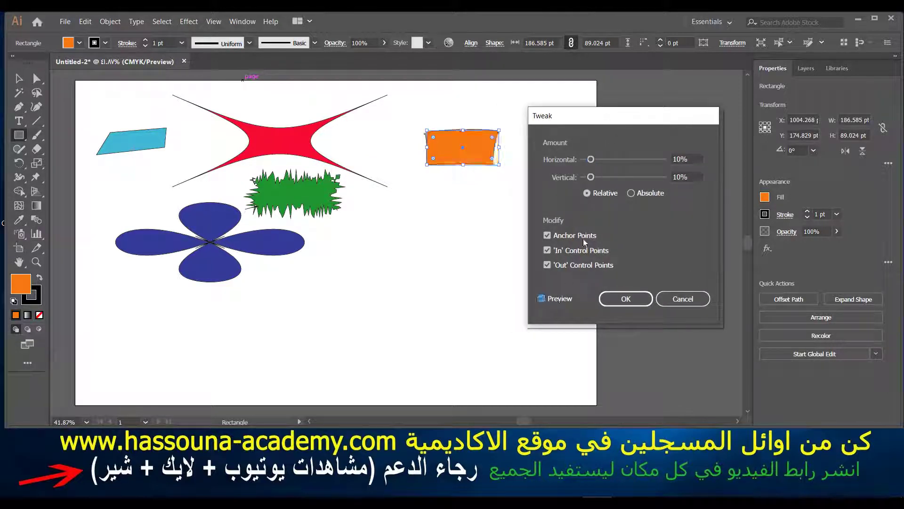
pyautogui.moveTo(591, 160); pyautogui.dragTo(614, 177)
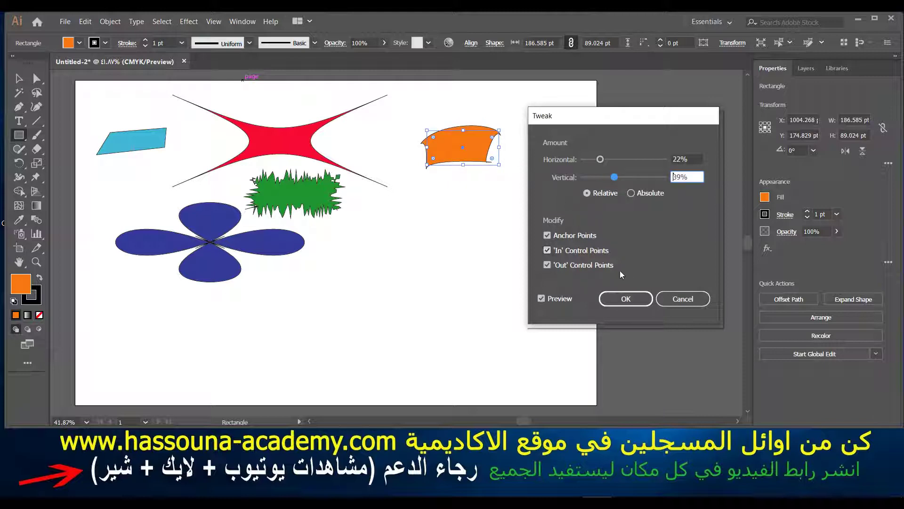
pyautogui.click(615, 301)
pyautogui.moveTo(452, 163)
pyautogui.mouseDown()
pyautogui.moveTo(456, 199)
pyautogui.moveTo(144, 179)
pyautogui.mouseUp()
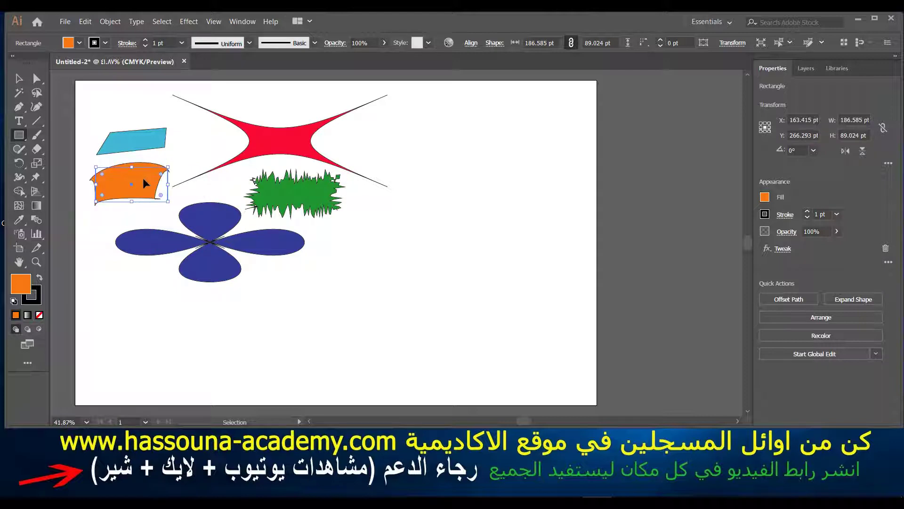
pyautogui.keyDown('ctrl'); pyautogui.click(488, 180); pyautogui.keyUp('ctrl')
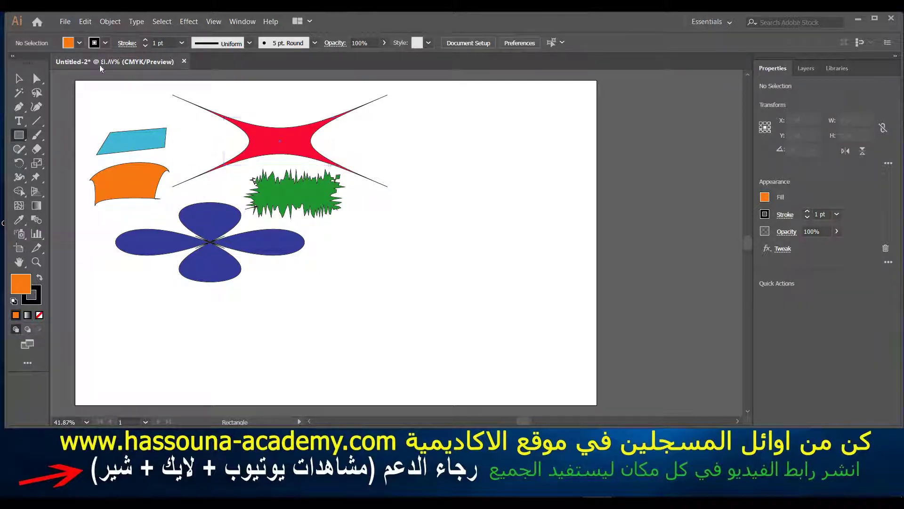
# Draw a new yellow-filled rectangle at the artboard's upper right
pyautogui.click(765, 197)
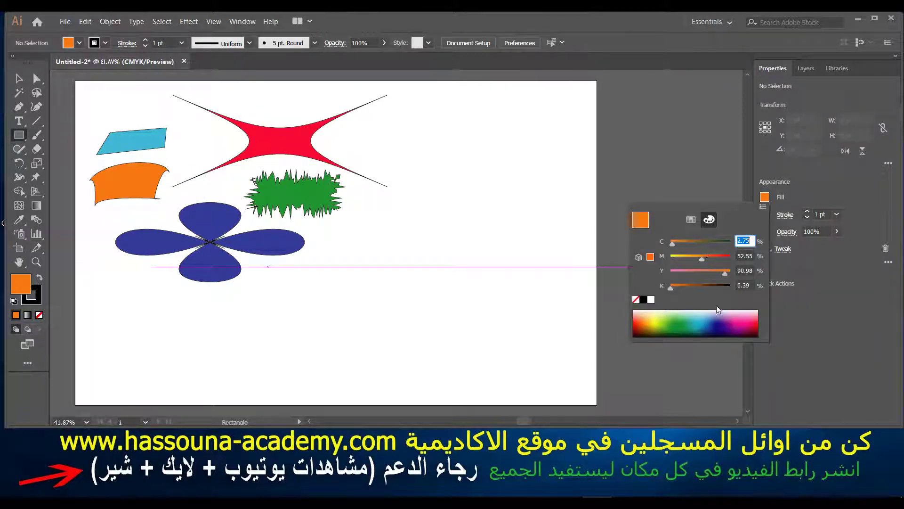
pyautogui.click(657, 316)
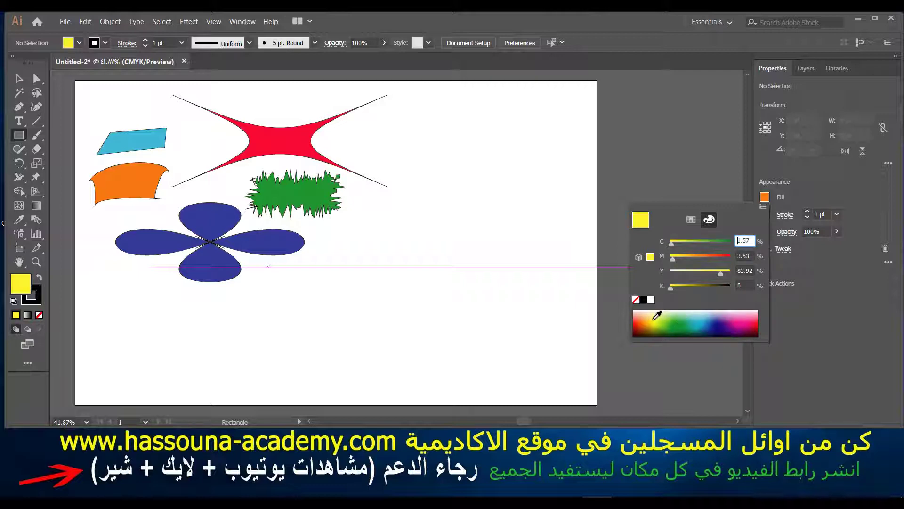
pyautogui.moveTo(418, 131); pyautogui.dragTo(519, 172)
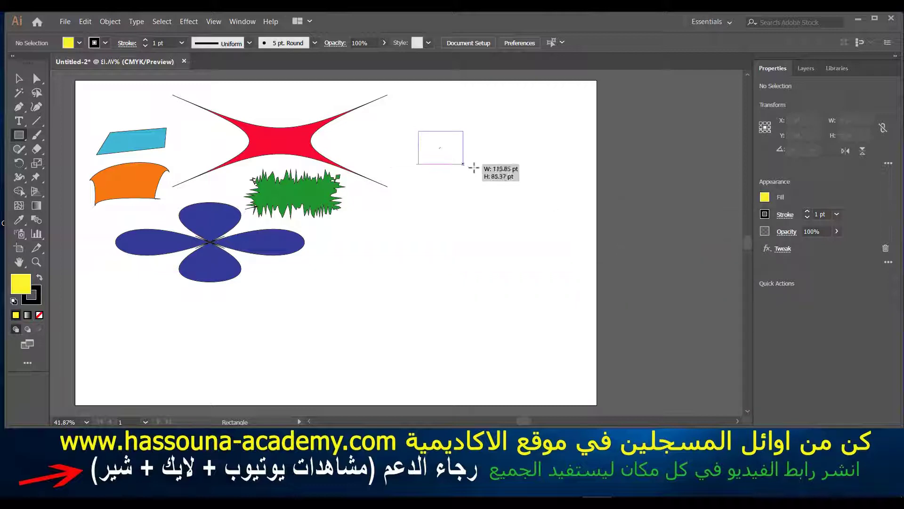
# Apply a Twist effect to the yellow rectangle with preview on, raising the angle step by step
pyautogui.click(189, 22)
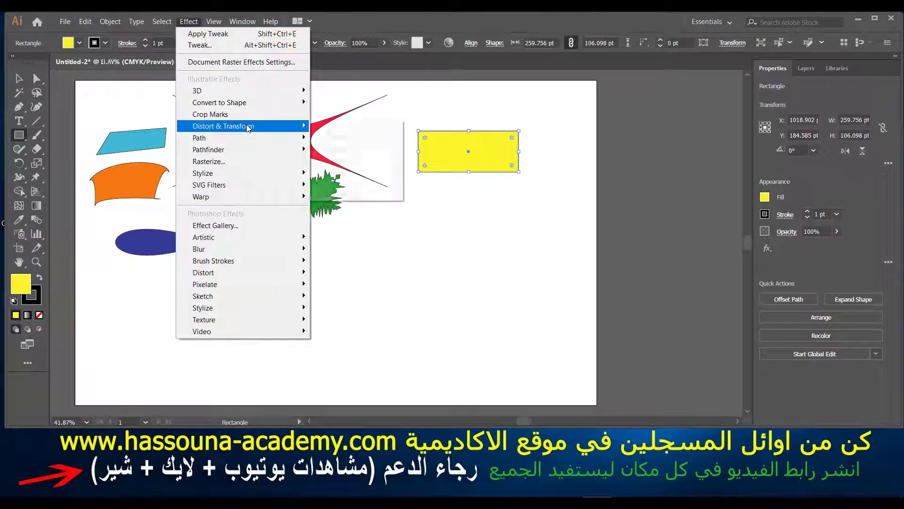
pyautogui.moveTo(224, 126)
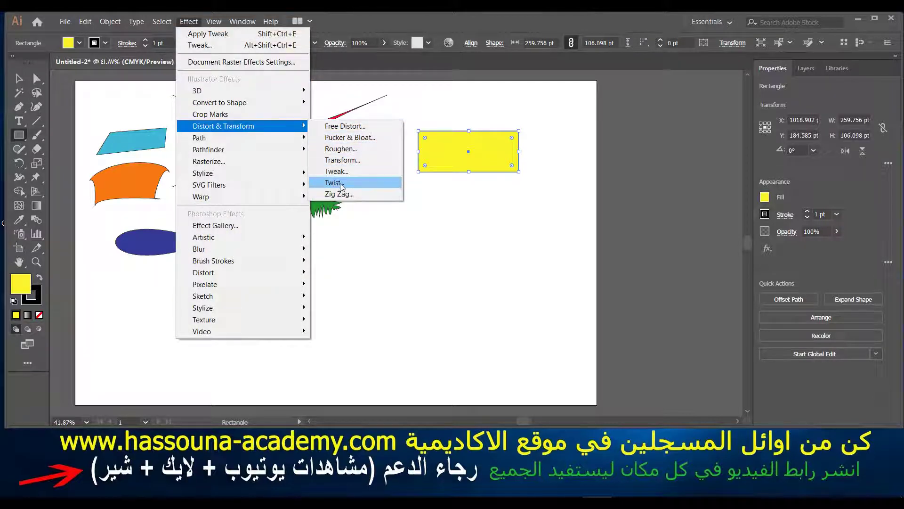
pyautogui.click(358, 182)
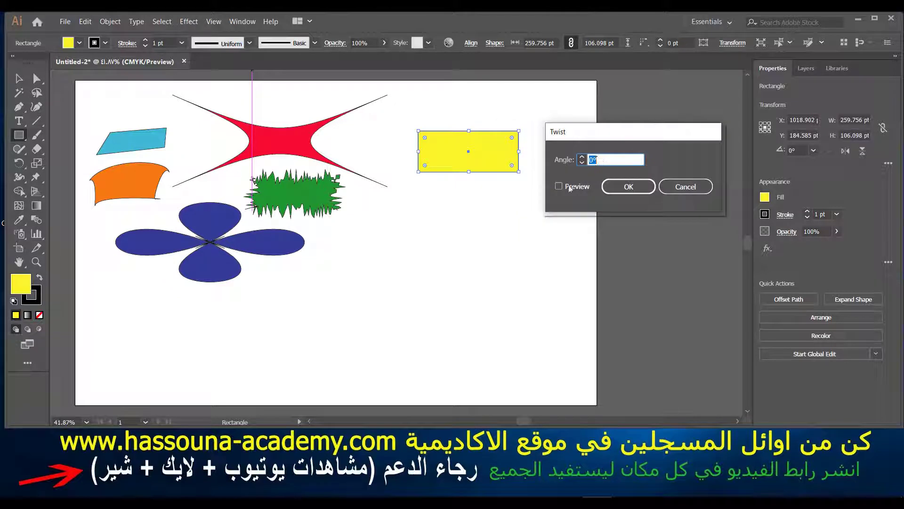
pyautogui.click(570, 187)
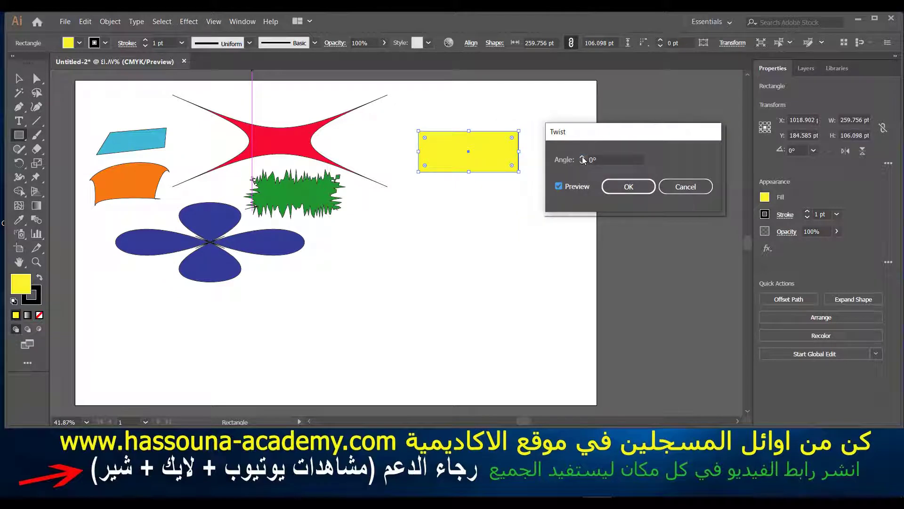
pyautogui.click(582, 158)
pyautogui.click(582, 157)
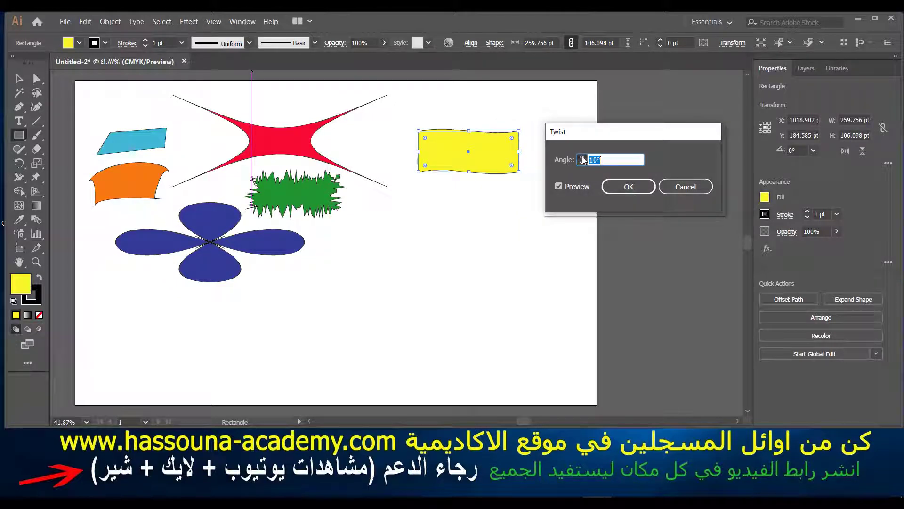
pyautogui.click(582, 158)
pyautogui.click(582, 158)
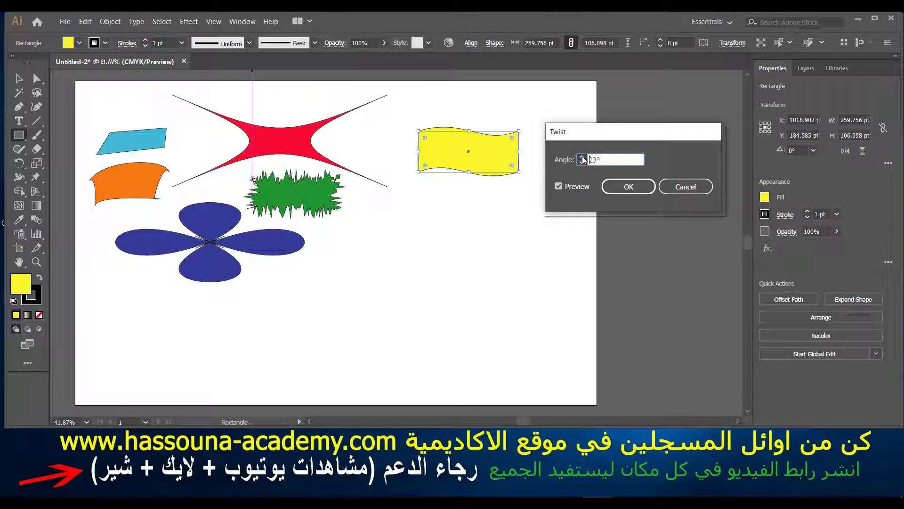
pyautogui.click(582, 158)
pyautogui.click(582, 158)
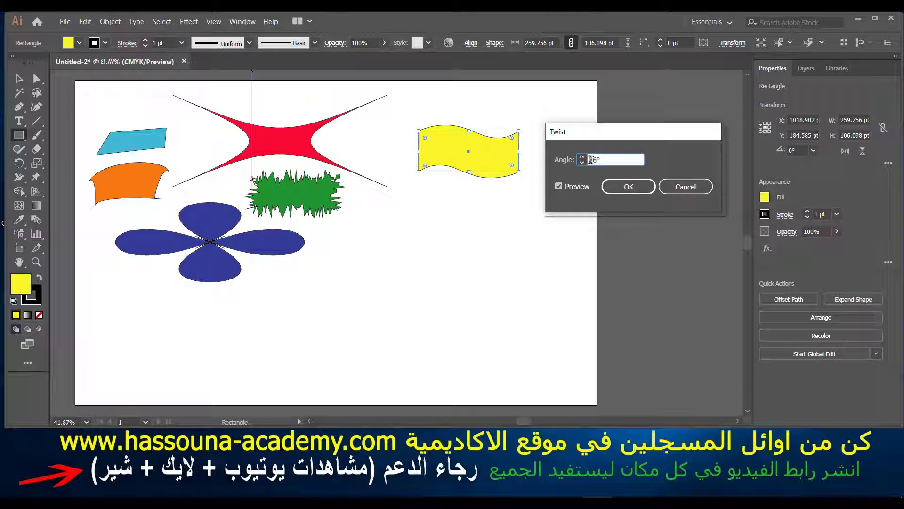
# Settle the Twist angle at 51° and move the wavy yellow banner to the lower left
pyautogui.doubleClick(594, 159)
pyautogui.write('0')
pyautogui.click(582, 163)
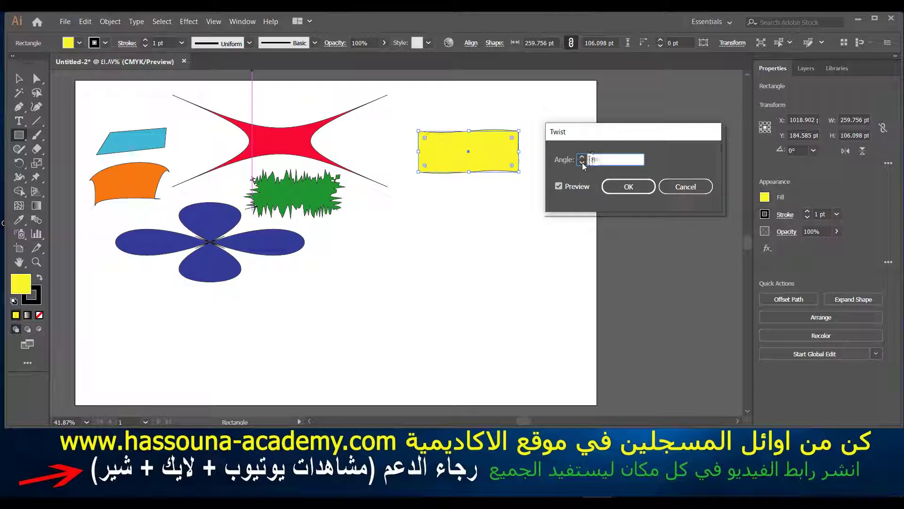
pyautogui.click(582, 162)
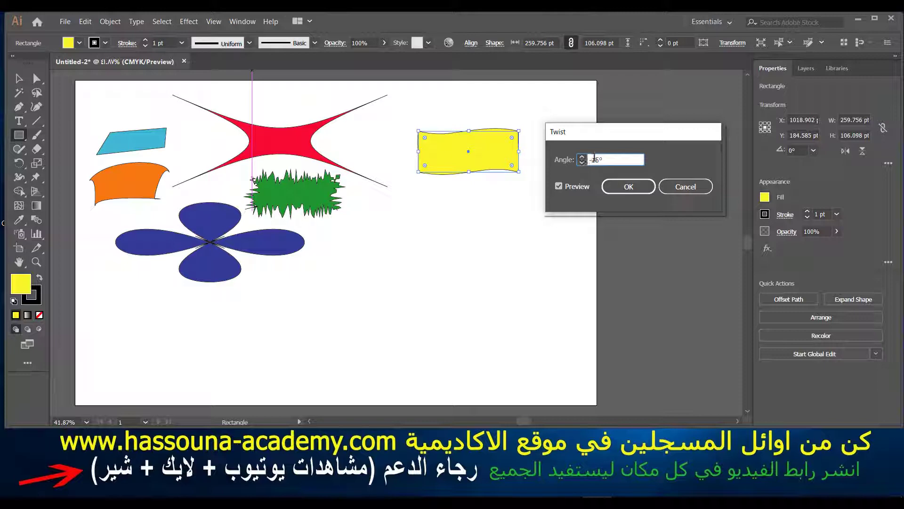
pyautogui.doubleClick(594, 159)
pyautogui.write('-200')
pyautogui.press('Down')
pyautogui.press('Up')
pyautogui.press('Up')
pyautogui.press('Up')
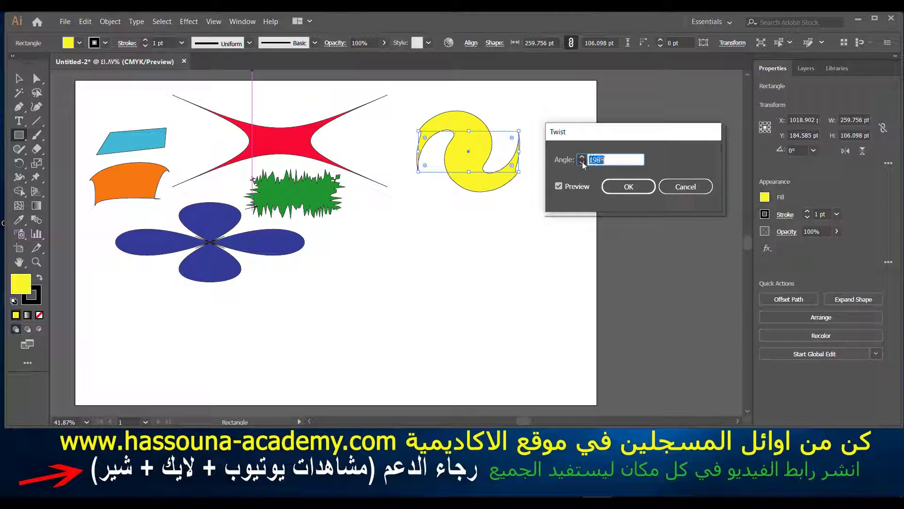
pyautogui.click(583, 162)
pyautogui.click(583, 163)
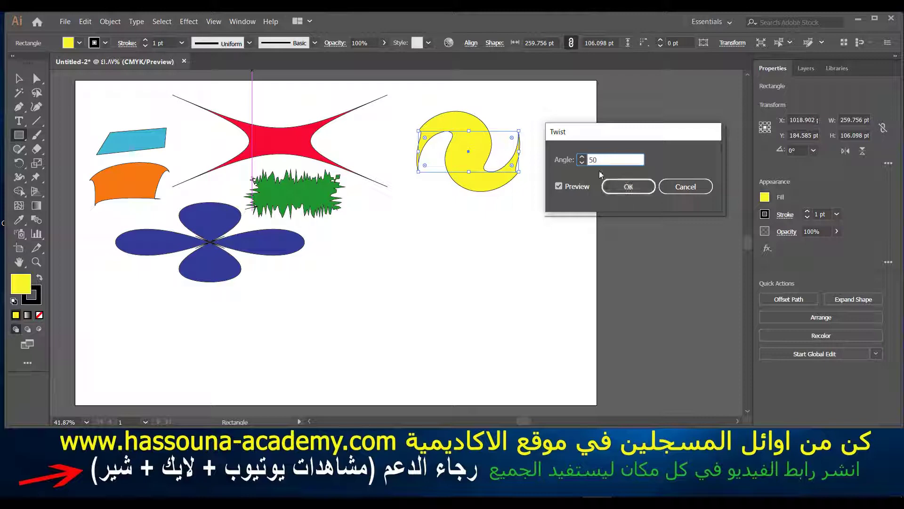
pyautogui.click(583, 158)
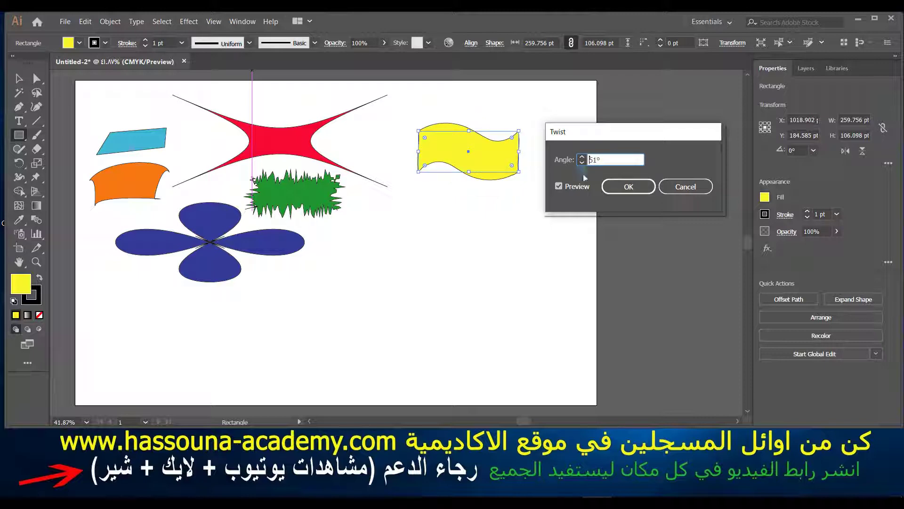
pyautogui.click(614, 189)
pyautogui.moveTo(508, 160)
pyautogui.mouseDown()
pyautogui.moveTo(181, 335)
pyautogui.moveTo(192, 335)
pyautogui.mouseUp()
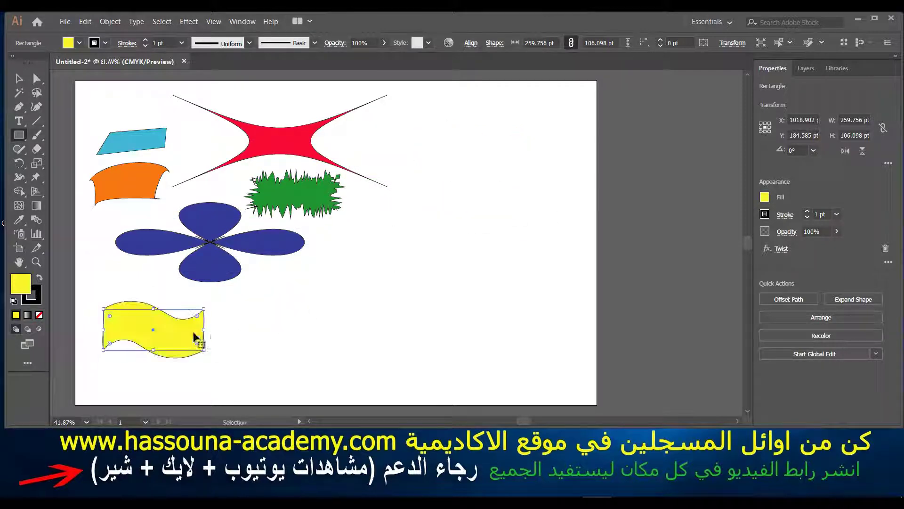
pyautogui.click(214, 331)
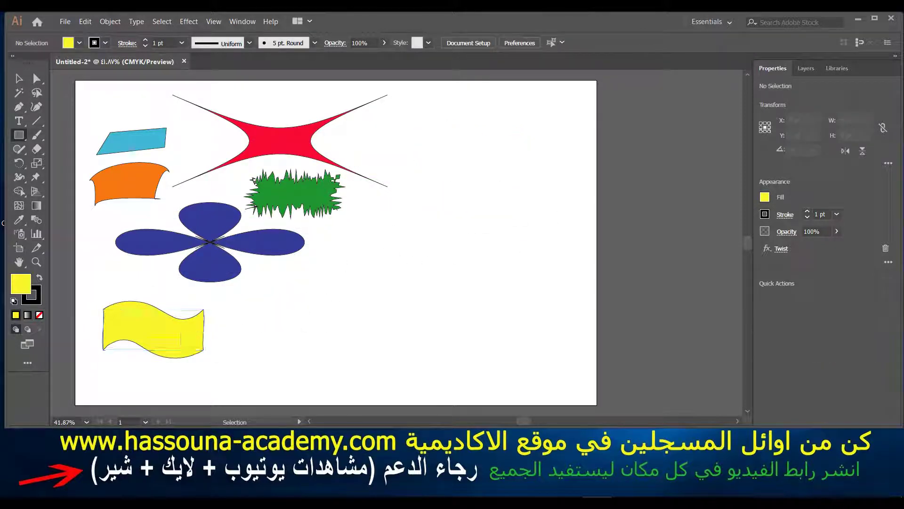
# Draw a new pink-filled rectangle at the artboard's upper right
pyautogui.click(764, 197)
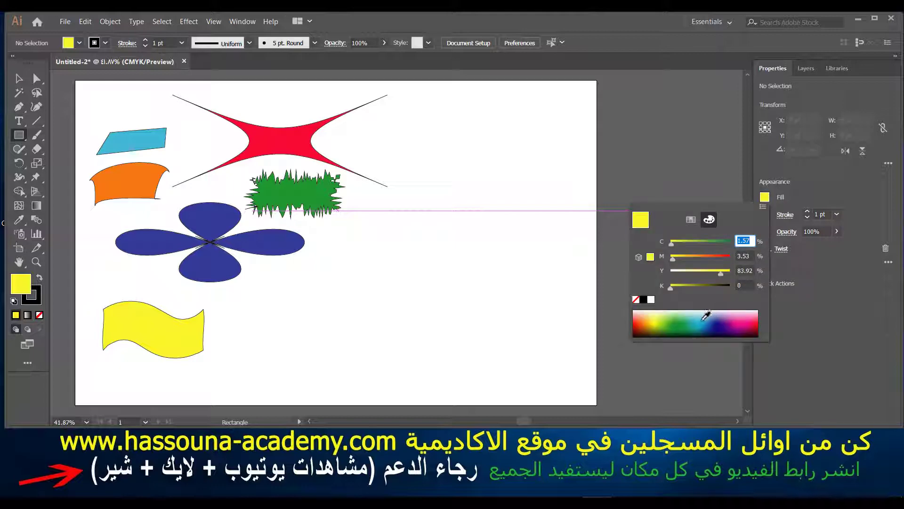
pyautogui.click(742, 320)
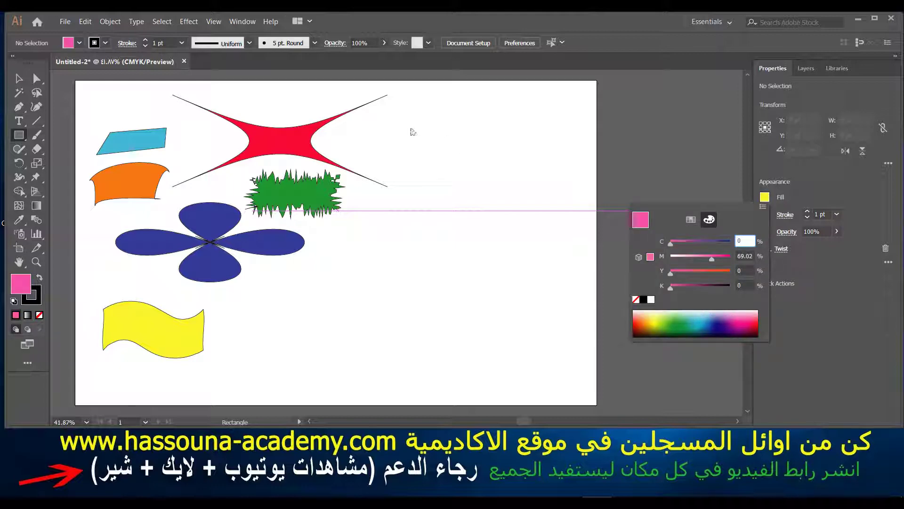
pyautogui.moveTo(394, 141); pyautogui.dragTo(545, 213)
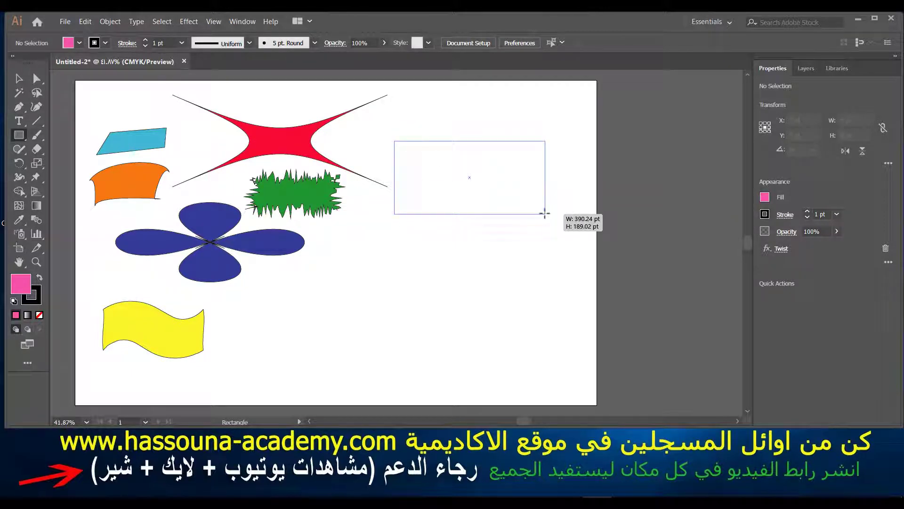
# Give the pink rectangle a Zig Zag effect with an 18 pt size
pyautogui.click(188, 21)
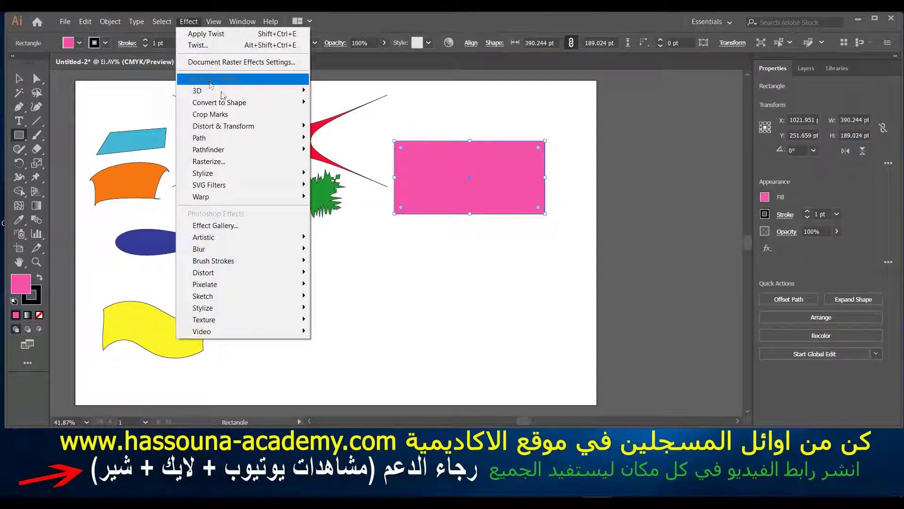
pyautogui.moveTo(223, 125)
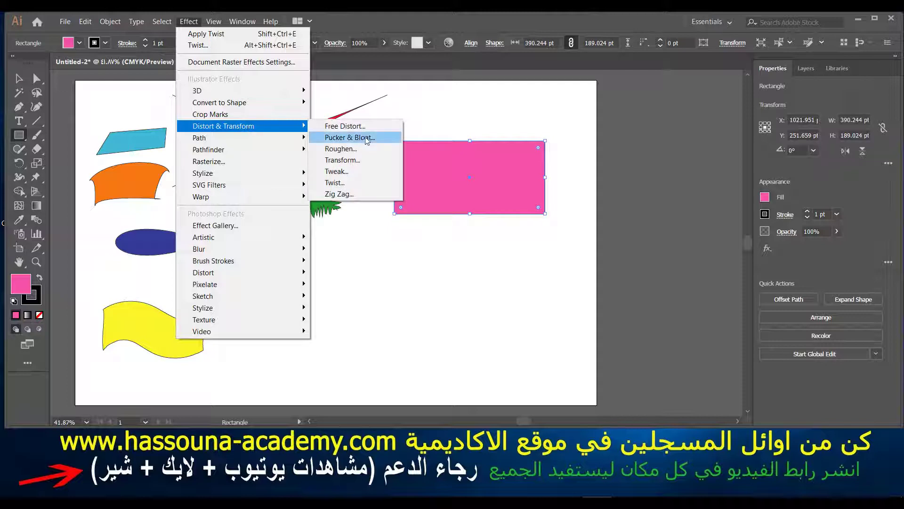
pyautogui.click(361, 194)
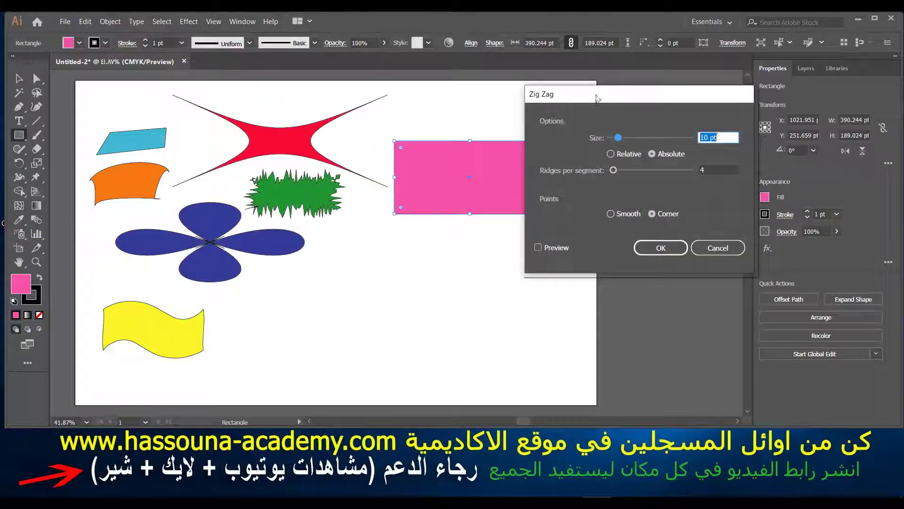
pyautogui.moveTo(597, 98); pyautogui.dragTo(631, 103)
pyautogui.click(572, 252)
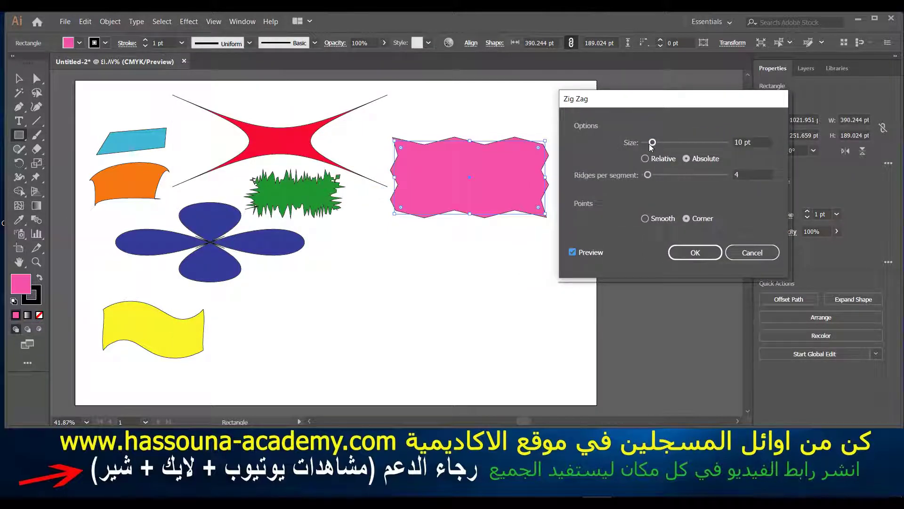
pyautogui.moveTo(653, 146); pyautogui.dragTo(662, 175)
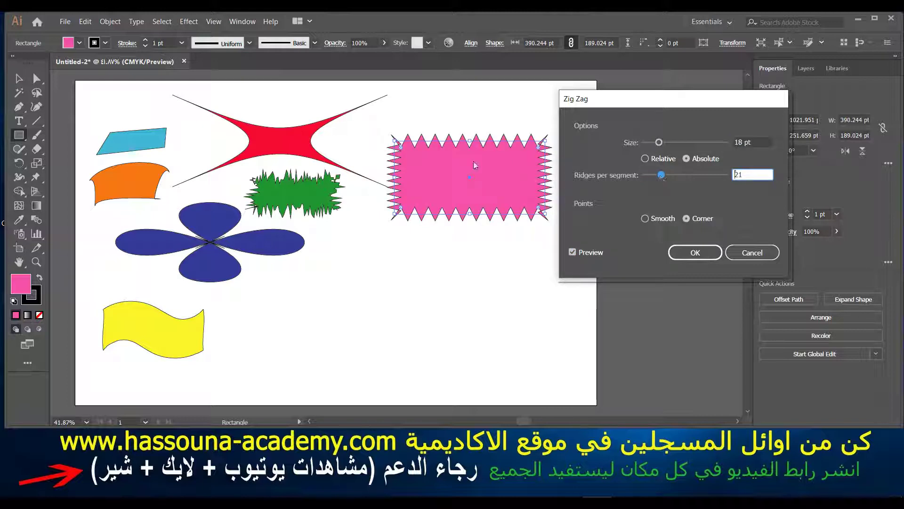
pyautogui.click(696, 252)
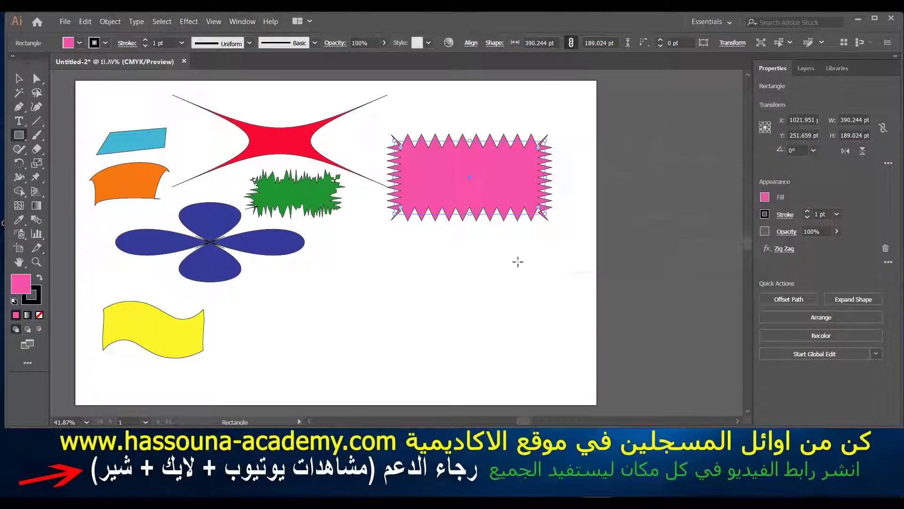
pyautogui.click(525, 279)
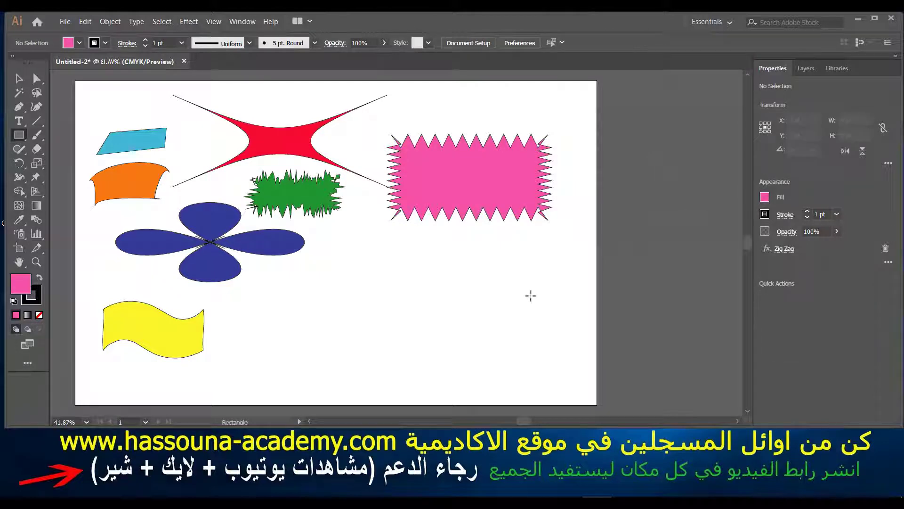